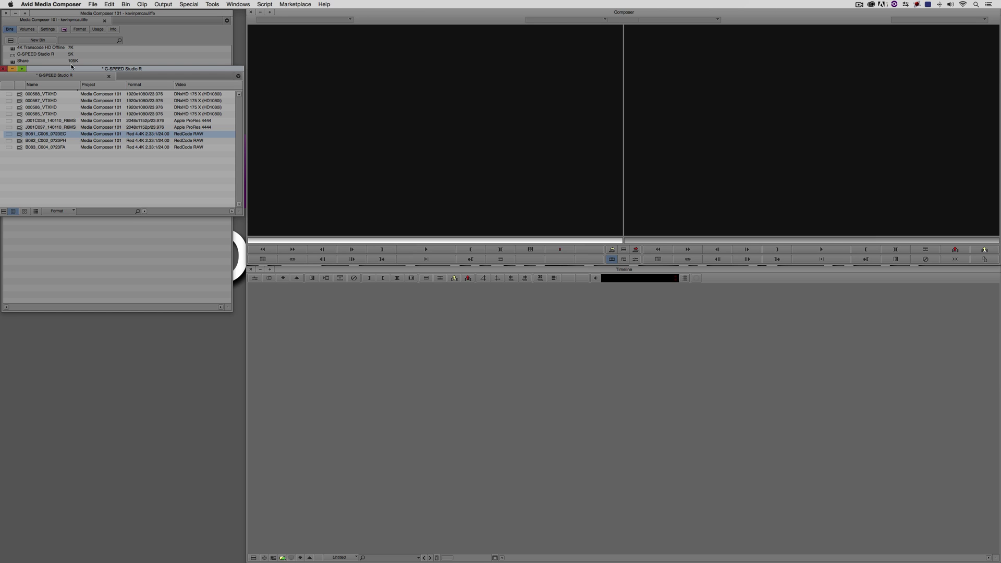
# - Check the project's format settings and return to the G-SPEED Studio R clip bin
pyautogui.click(82, 192)
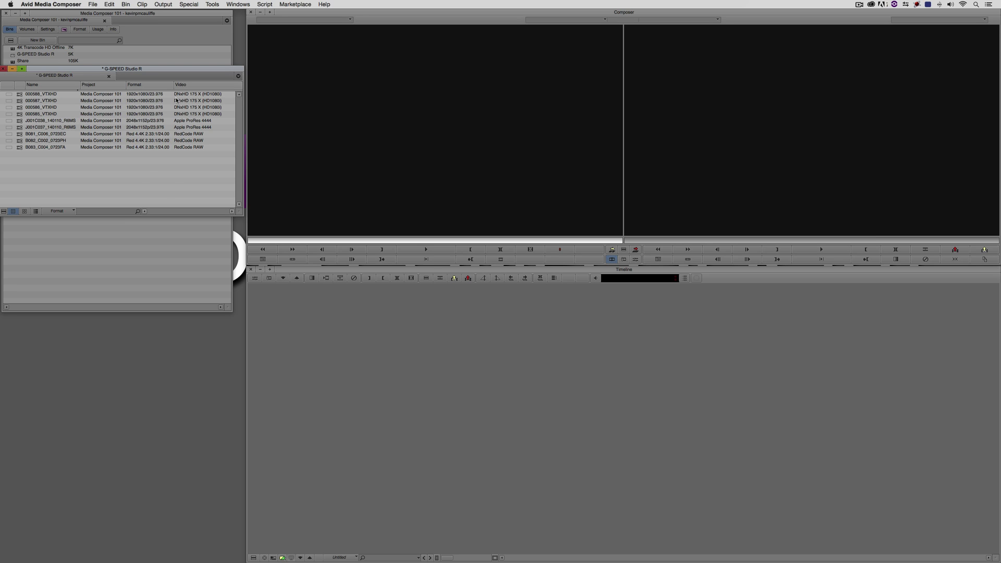
pyautogui.rightClick(149, 173)
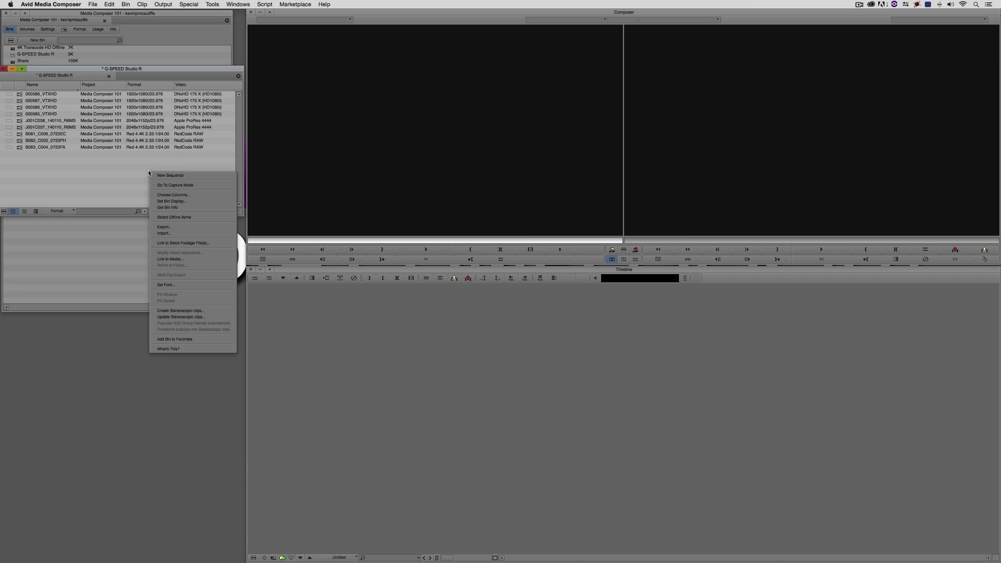
pyautogui.click(205, 259)
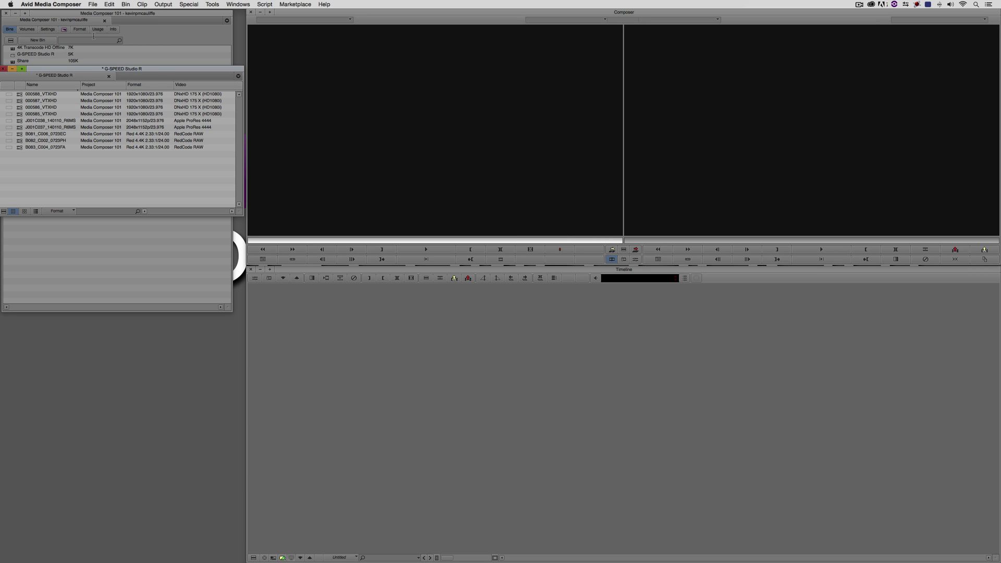
pyautogui.click(79, 30)
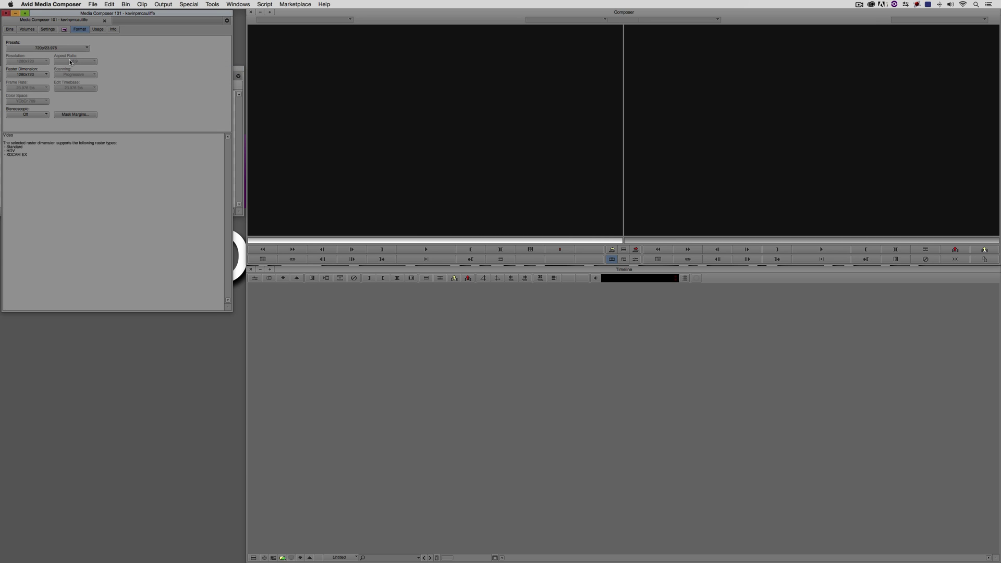
pyautogui.click(237, 71)
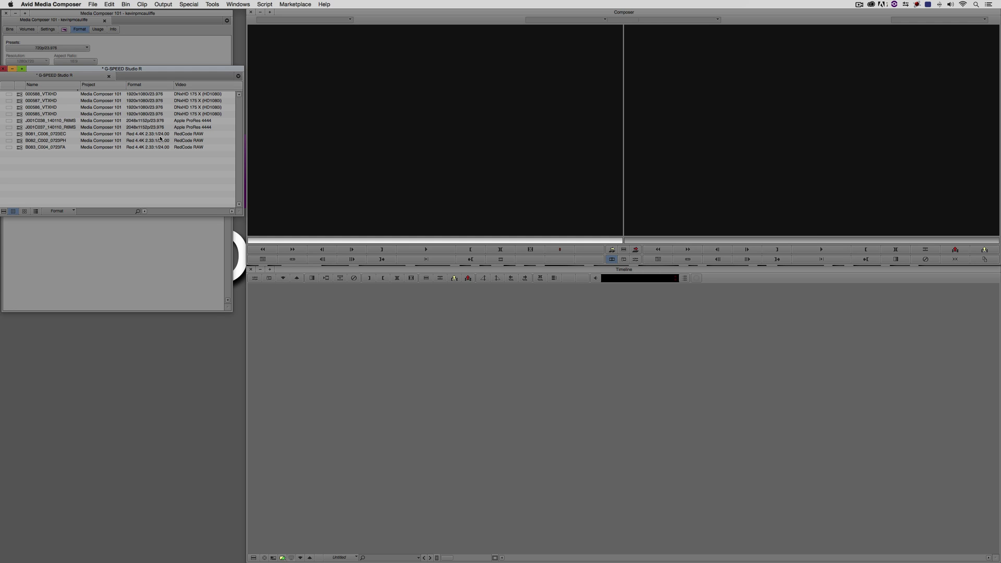
# - Load clip 000588_VTXHD into the source monitor and park the playhead at its start
pyautogui.click(18, 94)
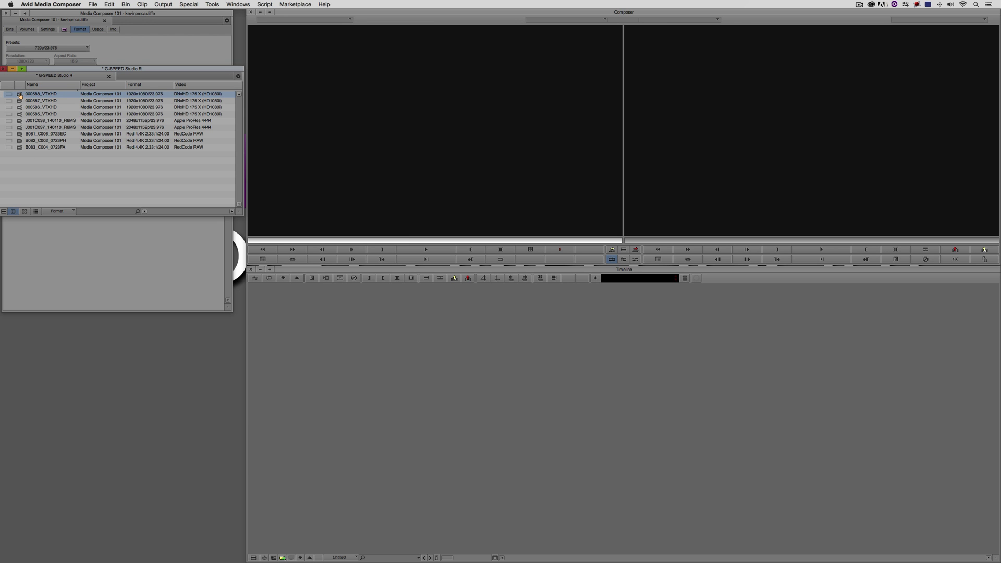
pyautogui.moveTo(20, 95); pyautogui.dragTo(314, 135)
pyautogui.moveTo(319, 245); pyautogui.dragTo(251, 245)
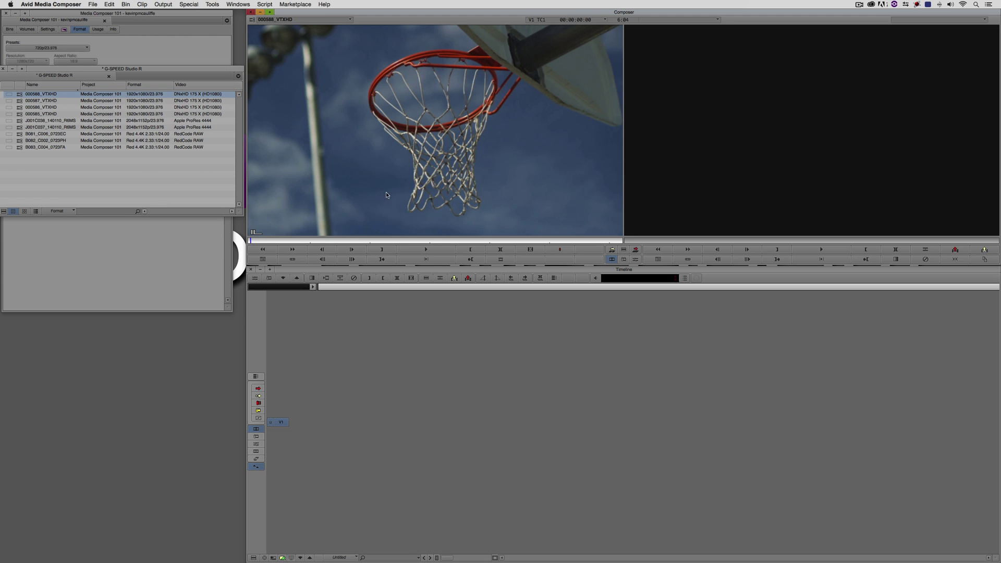
# - Open the source settings of clip 000588_VTXHD and examine the linked plug-in's settings, field ordering and GFX-Video Level options
pyautogui.rightClick(20, 94)
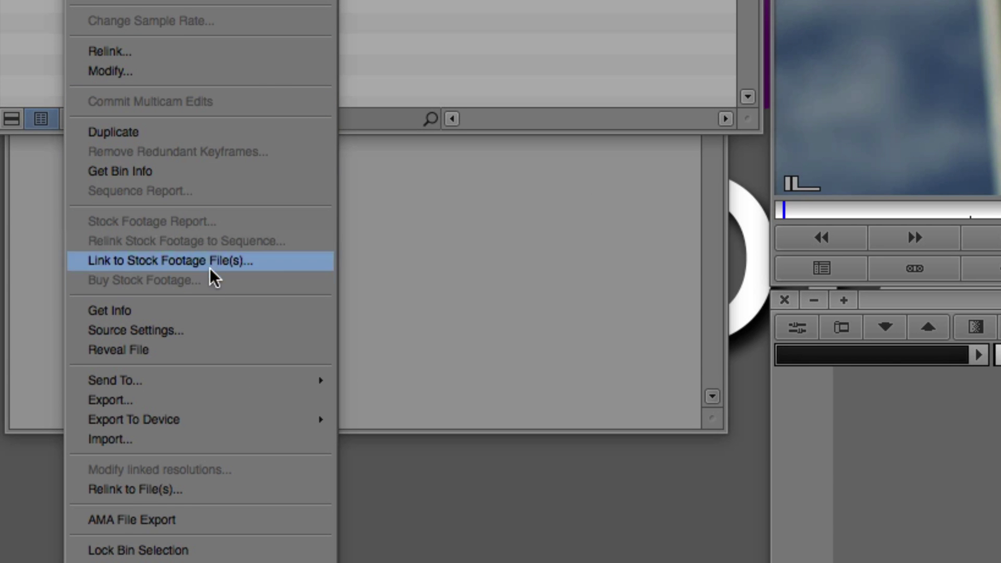
pyautogui.click(209, 329)
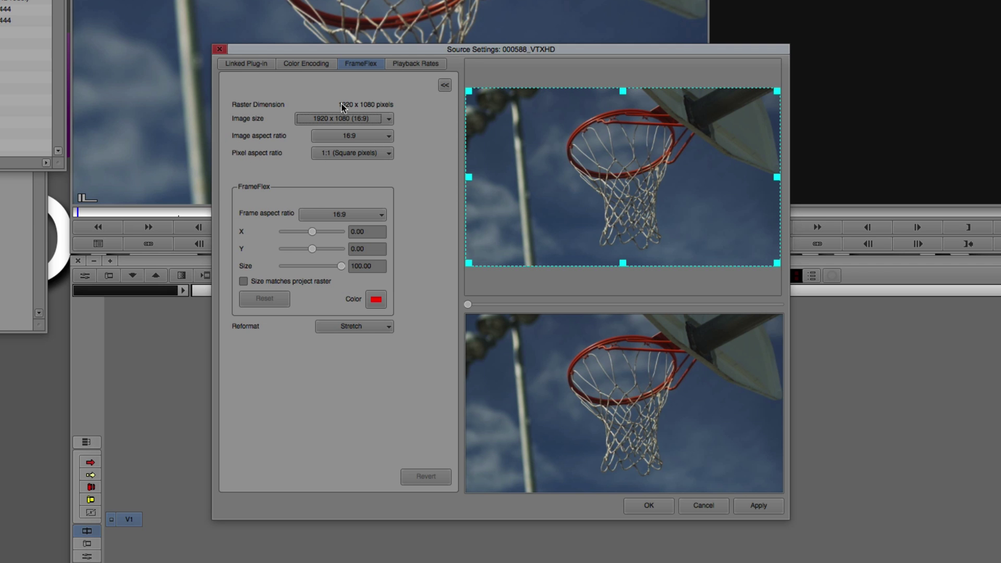
pyautogui.click(250, 68)
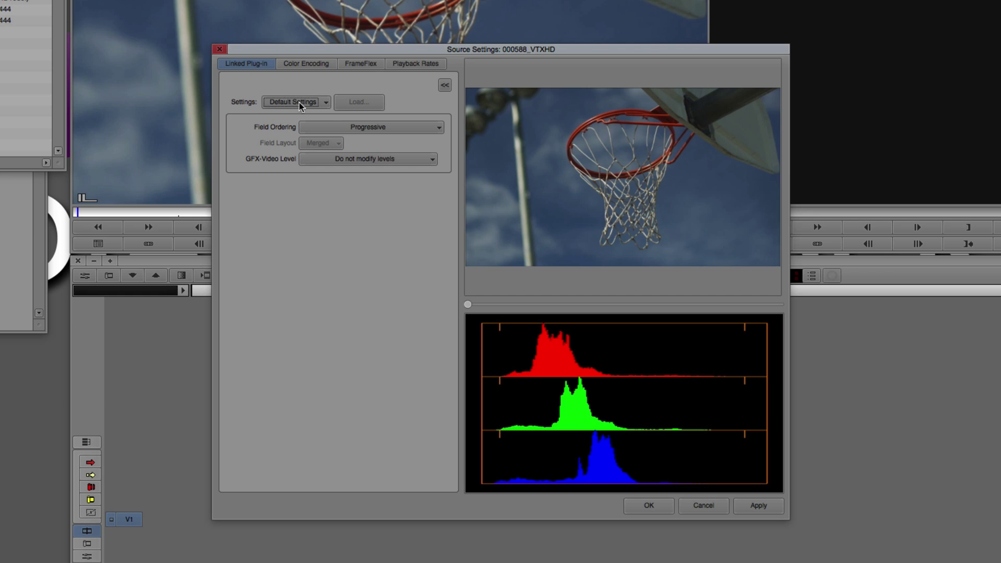
pyautogui.click(327, 102)
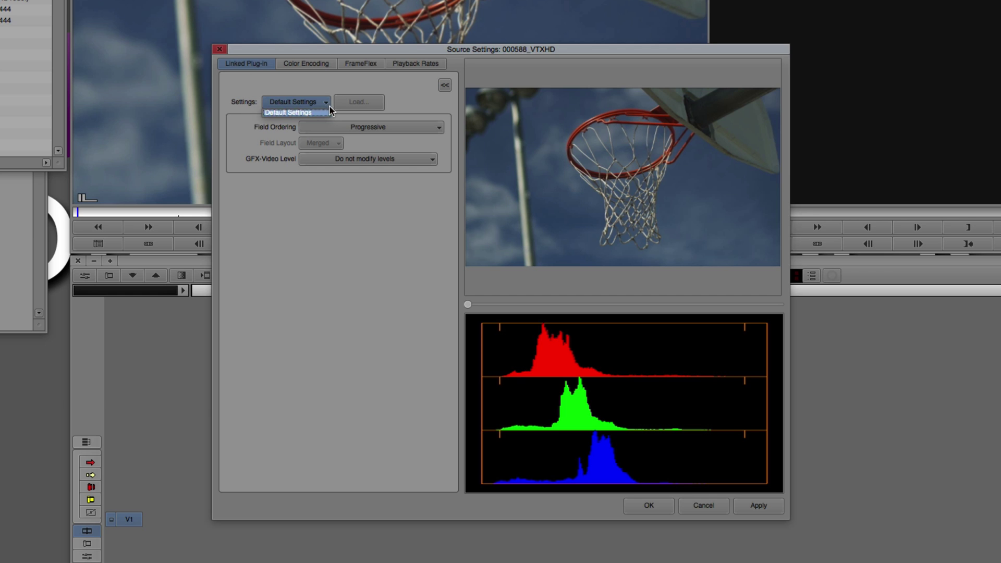
pyautogui.click(327, 85)
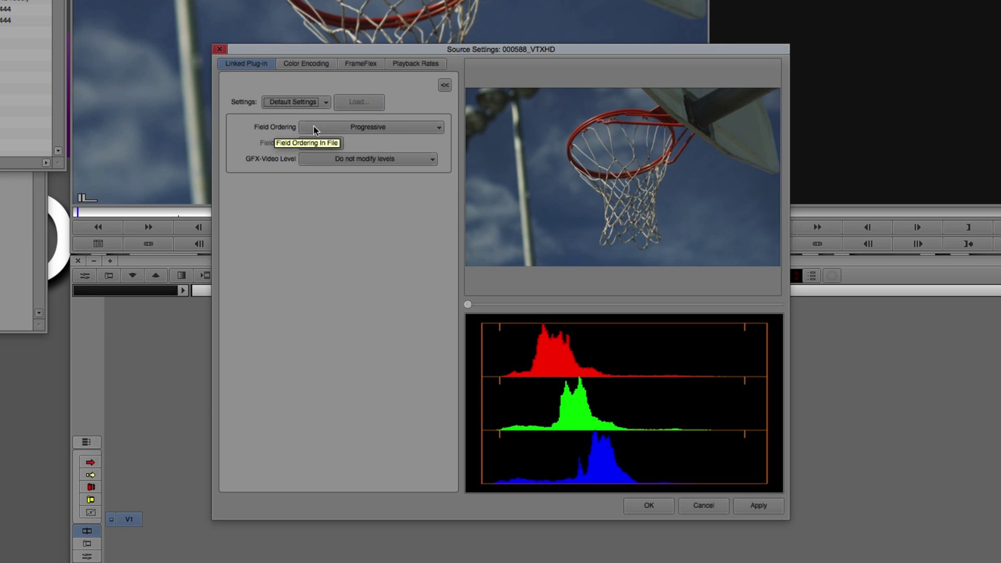
pyautogui.click(381, 126)
pyautogui.click(269, 127)
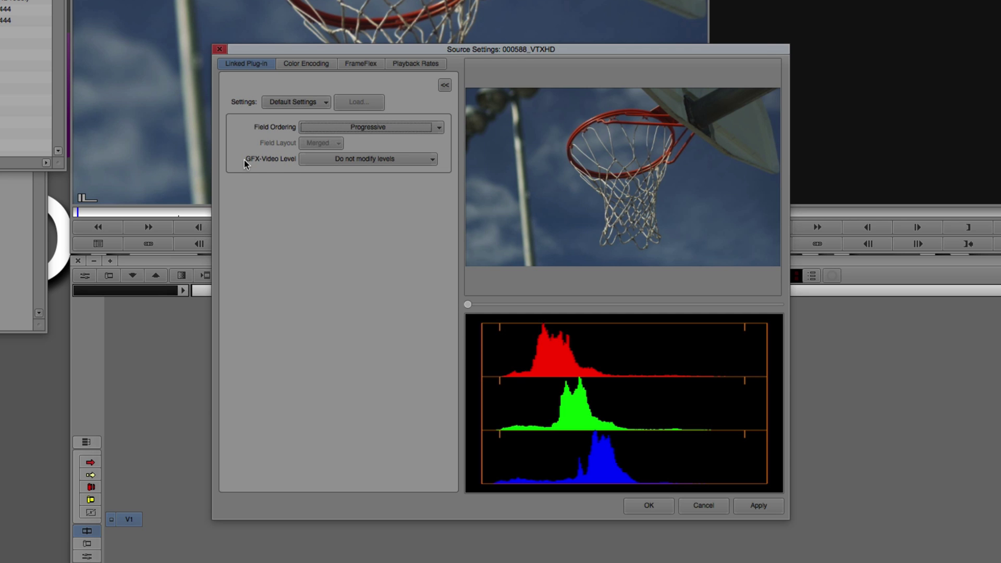
pyautogui.click(412, 159)
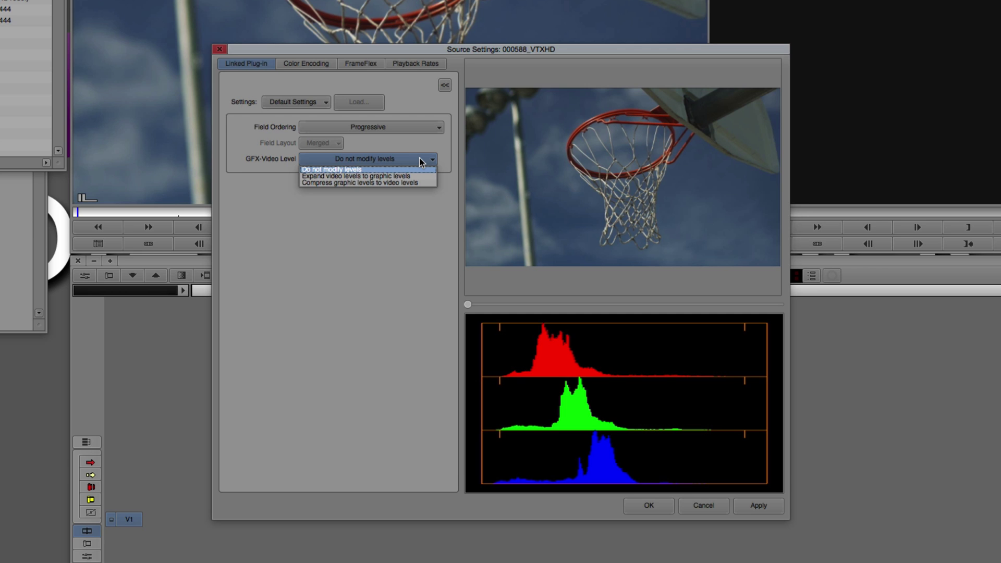
pyautogui.click(373, 258)
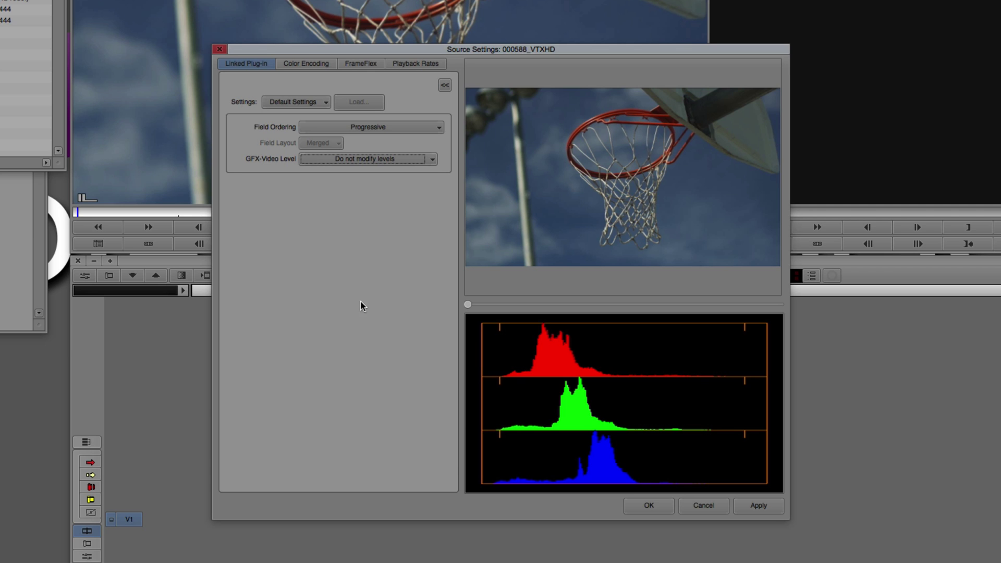
# - Examine the available source color spaces in the clip's color encoding settings
pyautogui.click(298, 63)
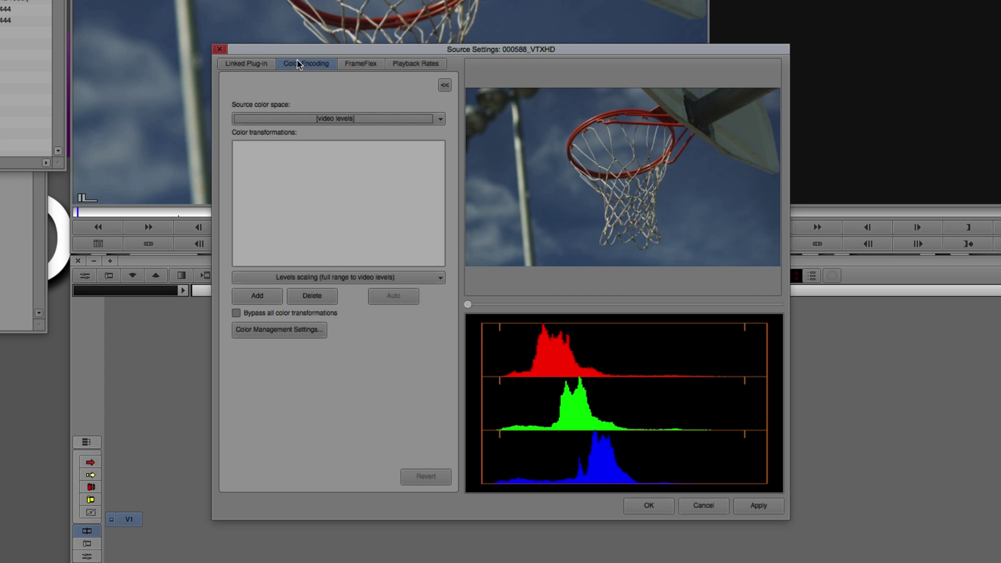
pyautogui.click(335, 117)
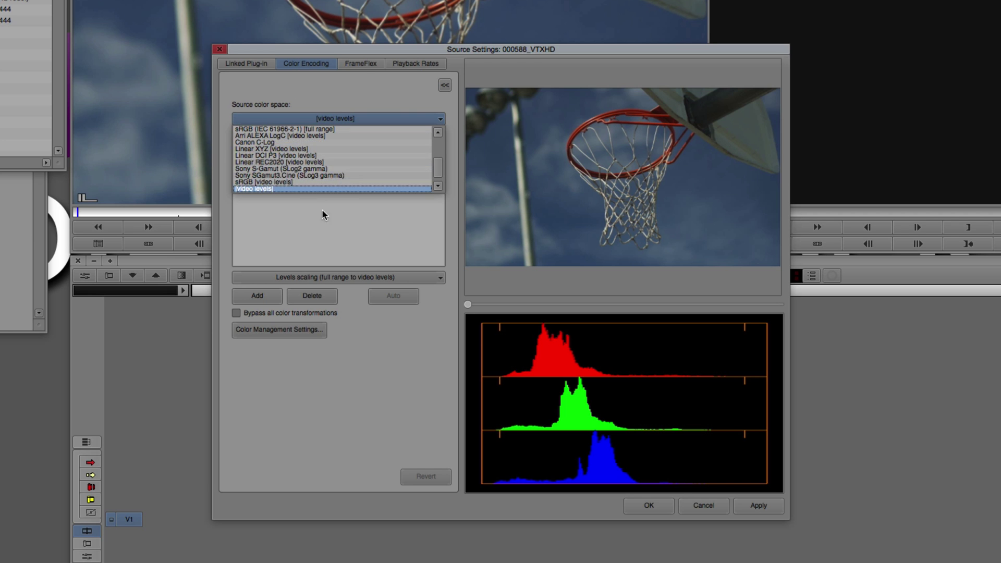
pyautogui.click(323, 229)
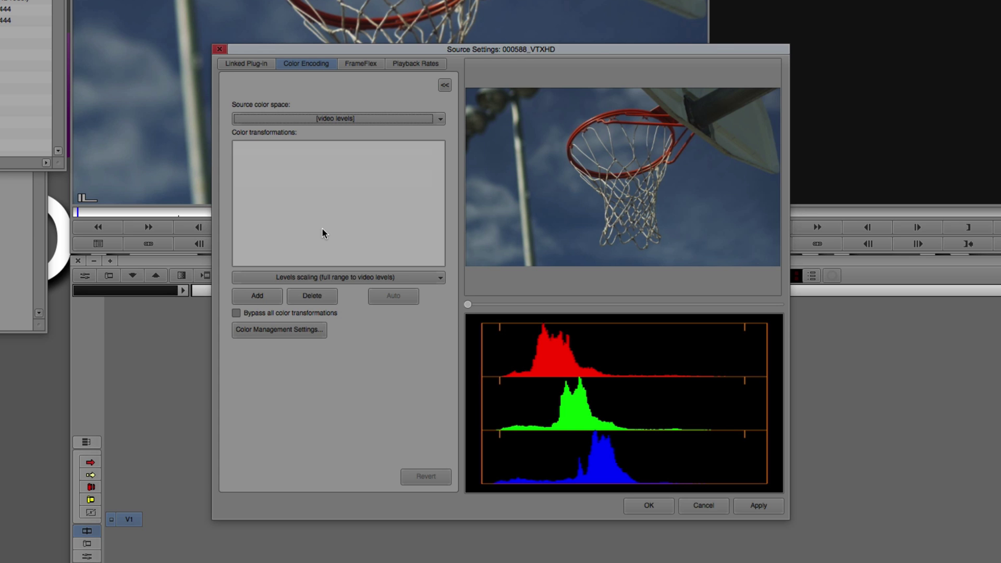
# - Examine the clip's FrameFlex options for pixel aspect ratio, image aspect ratio and image size
pyautogui.click(367, 63)
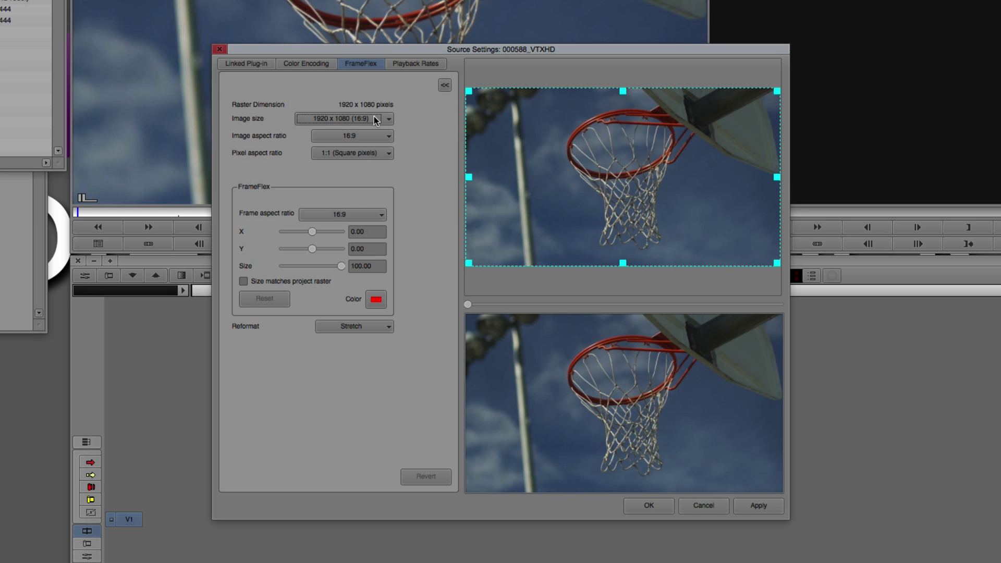
pyautogui.click(361, 155)
pyautogui.click(418, 146)
pyautogui.click(373, 137)
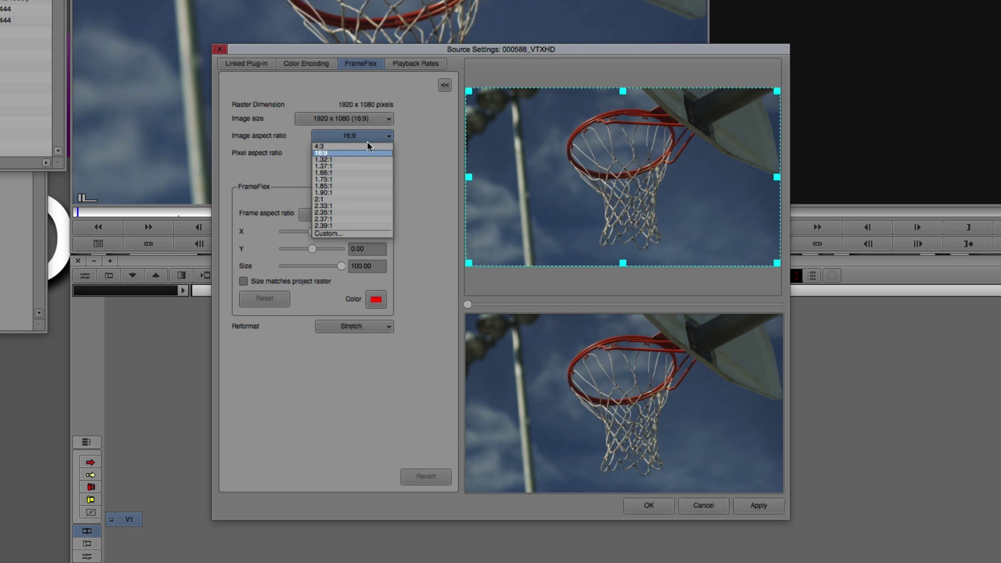
pyautogui.click(419, 132)
pyautogui.click(374, 118)
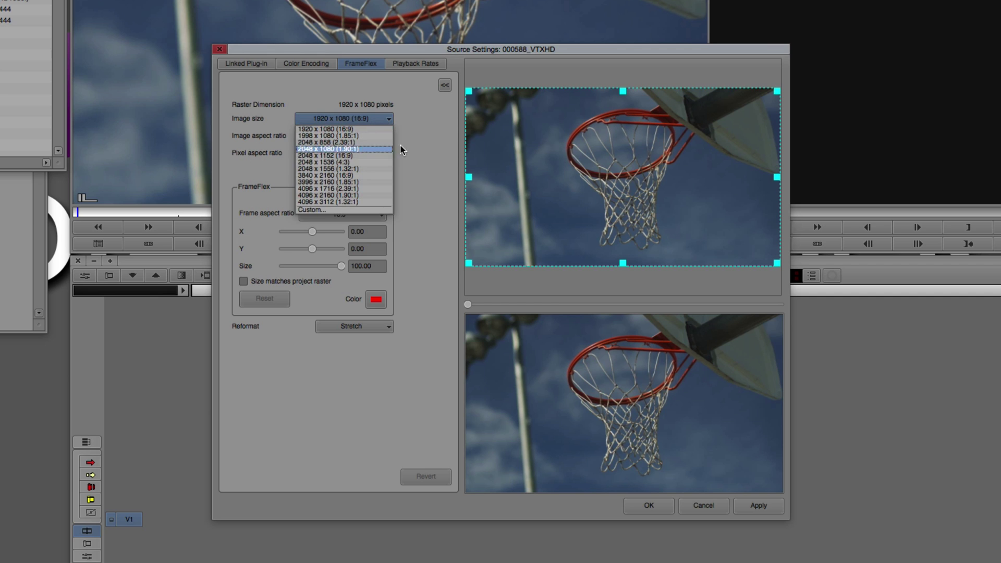
pyautogui.click(426, 126)
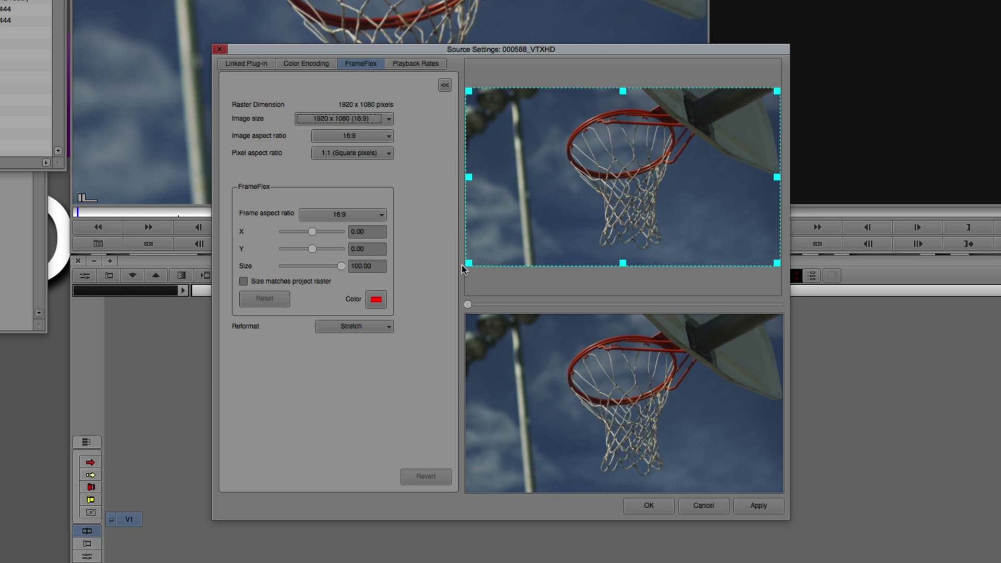
# - Shrink the FrameFlex frame, reposition it around the hoop, and enlarge it to a size of about 89
pyautogui.moveTo(471, 265); pyautogui.dragTo(570, 224)
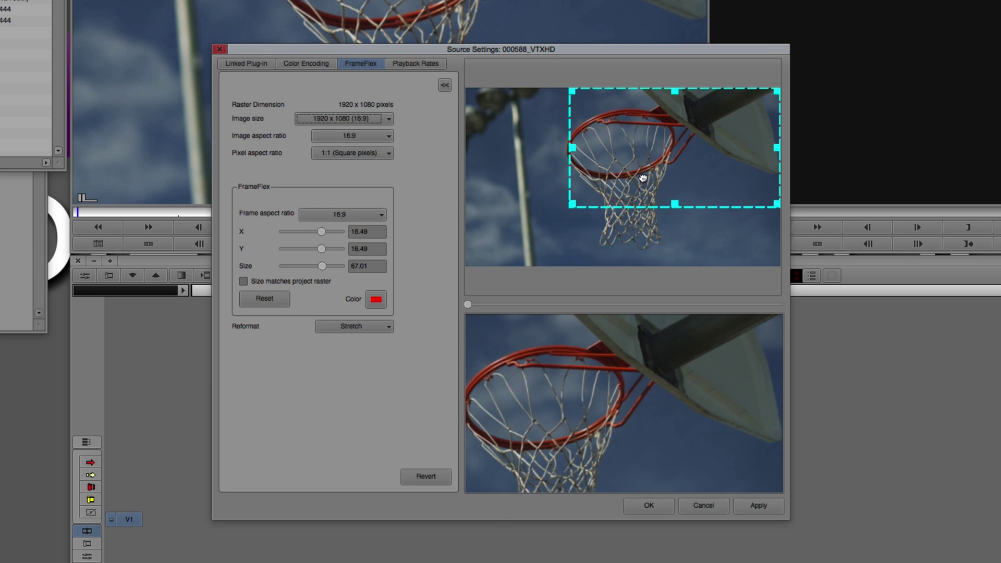
pyautogui.moveTo(639, 179); pyautogui.dragTo(609, 190)
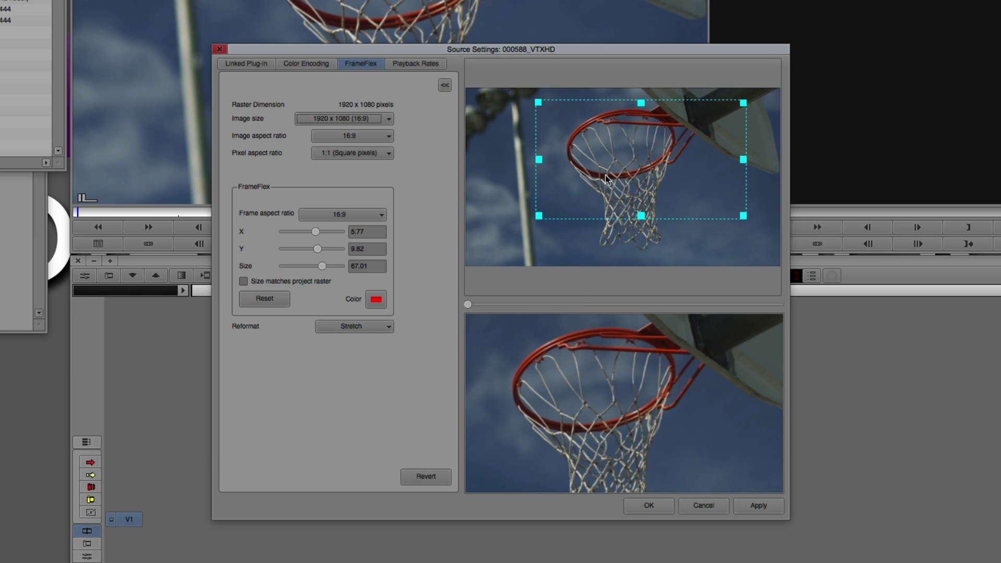
pyautogui.moveTo(538, 216); pyautogui.dragTo(469, 259)
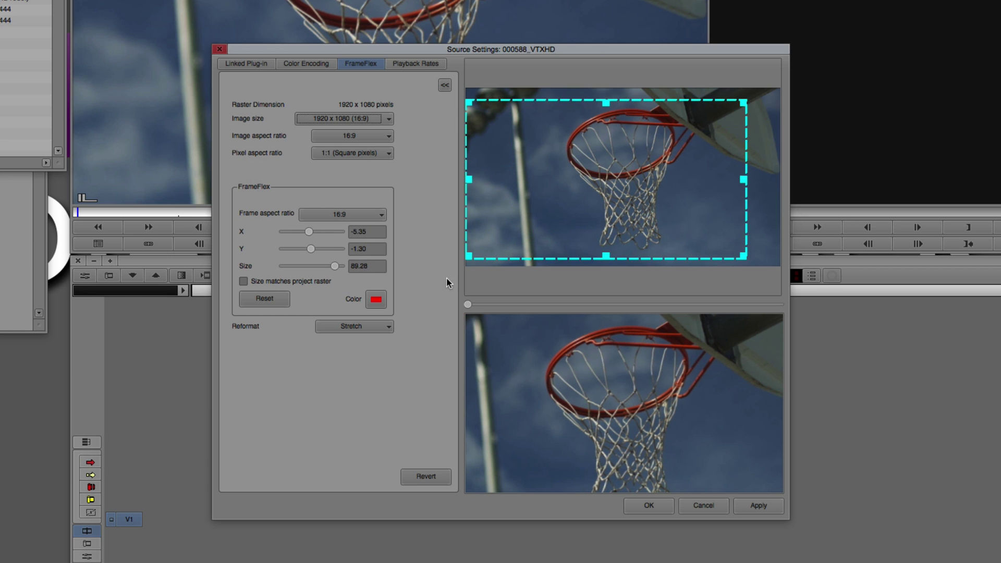
# - Center the FrameFlex frame by setting its X and Y positions to 0
pyautogui.doubleClick(373, 232)
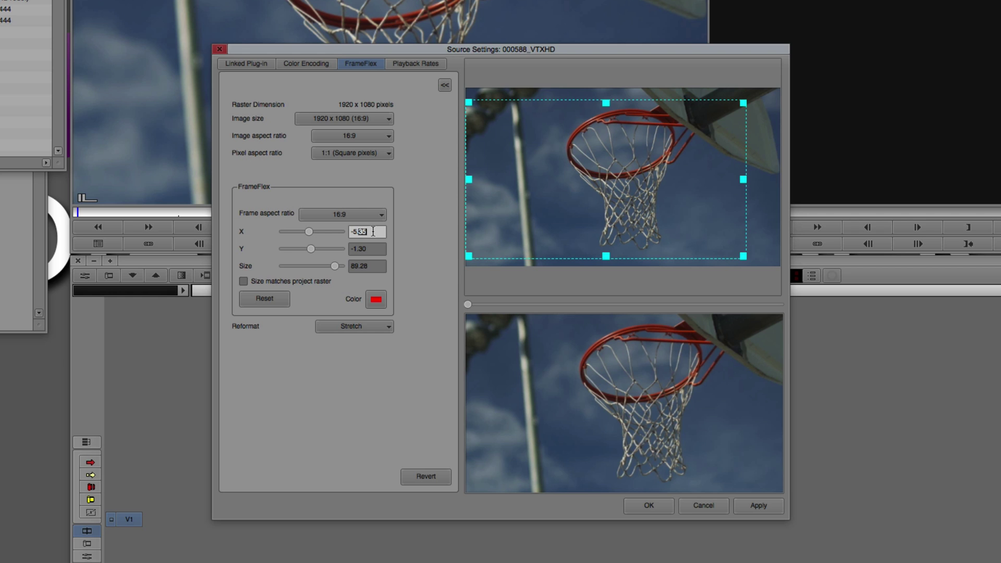
pyautogui.tripleClick(373, 232)
pyautogui.write('0')
pyautogui.press('Return')
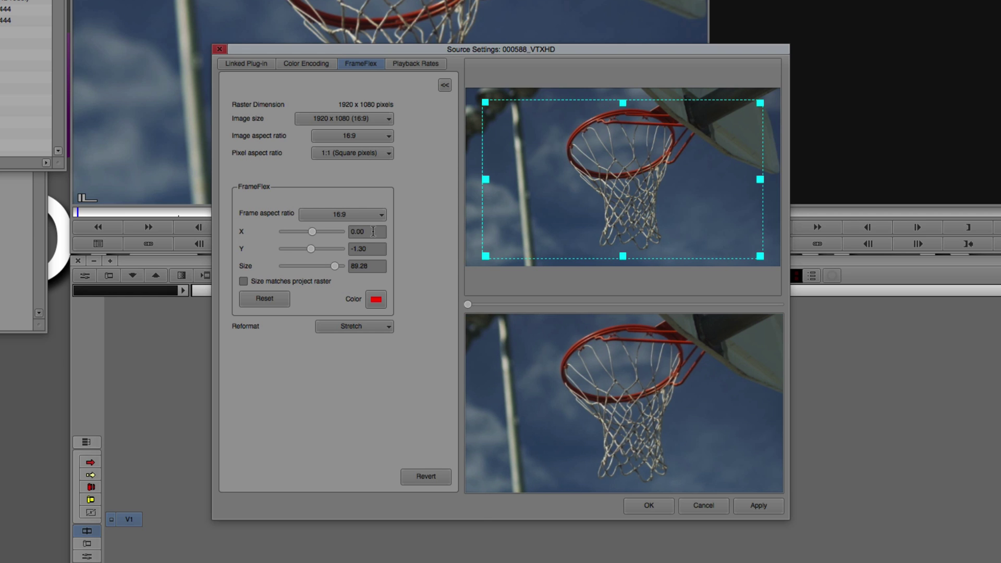
pyautogui.tripleClick(372, 248)
pyautogui.write('0')
pyautogui.press('Return')
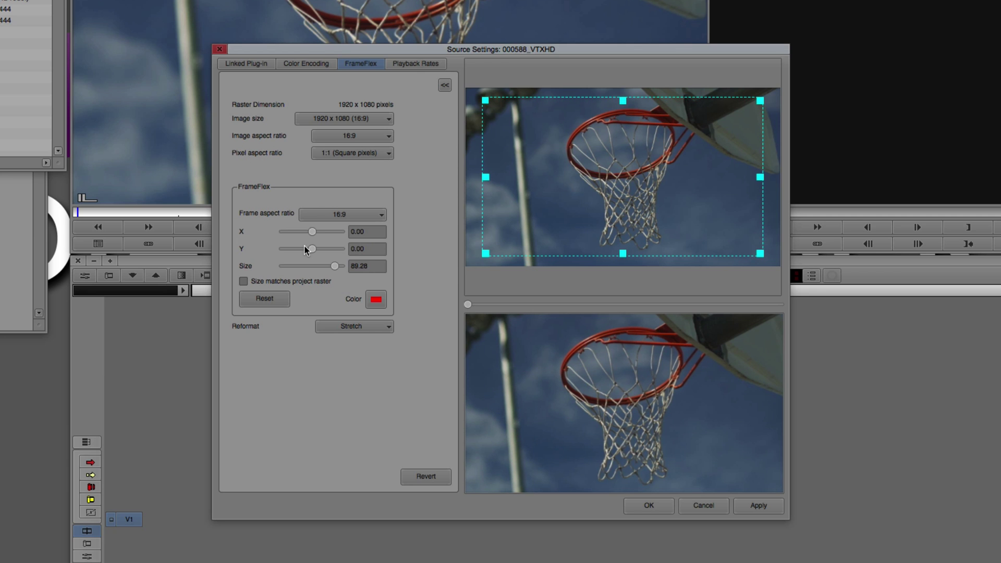
# - Set the FrameFlex size to 100 and leave the source settings without applying changes
pyautogui.click(362, 267)
pyautogui.press('BackSpace')
pyautogui.press('BackSpace')
pyautogui.press('BackSpace')
pyautogui.press('BackSpace')
pyautogui.press('BackSpace')
pyautogui.write('100')
pyautogui.press('Return')
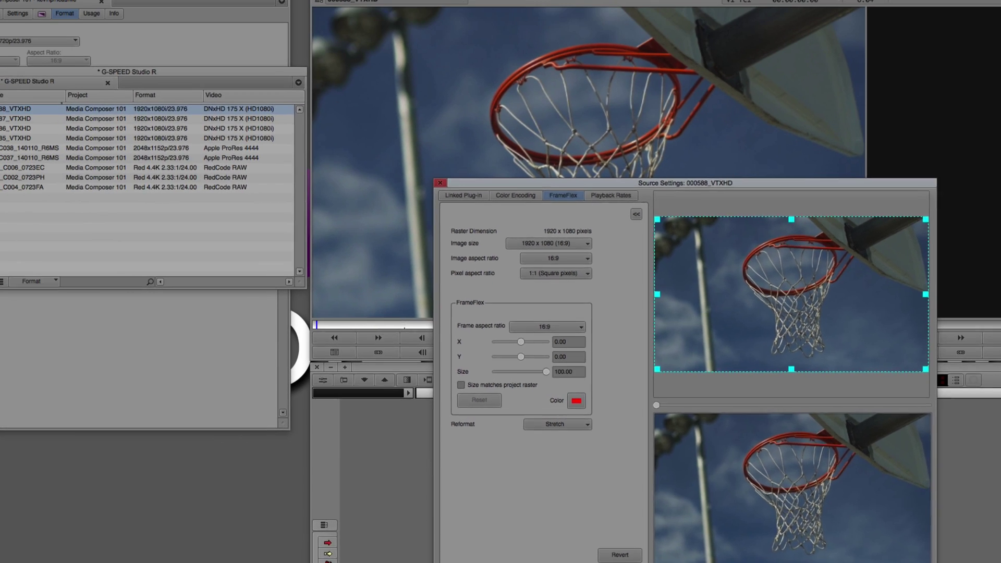
pyautogui.click(706, 496)
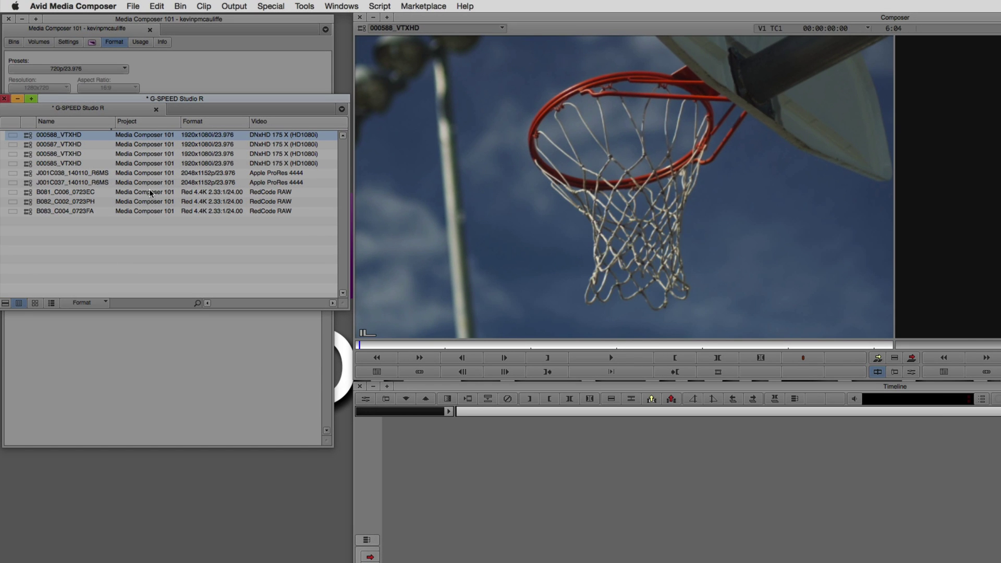
# - Load clip J001C038_140110_R6MS into the source monitor and play it
pyautogui.doubleClick(28, 173)
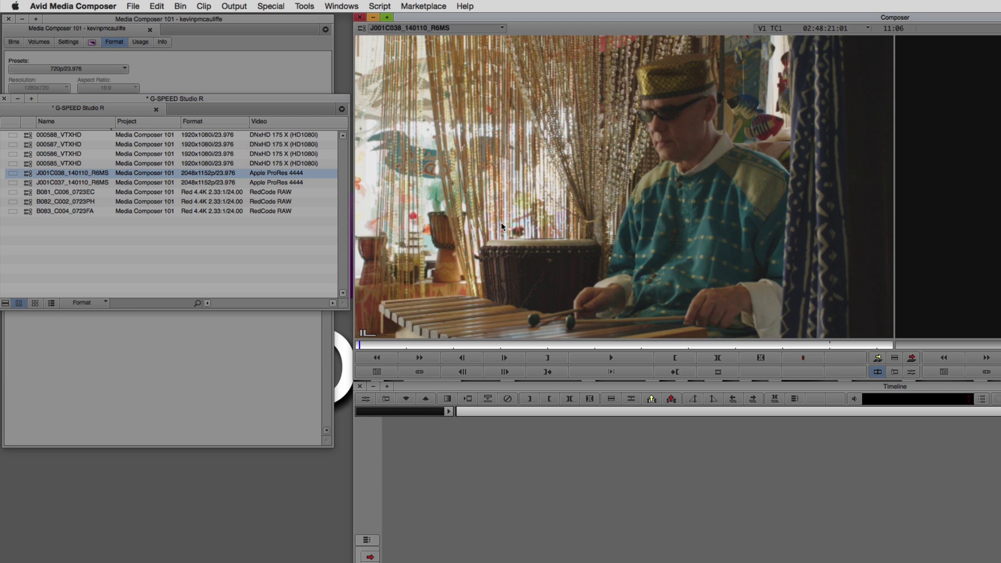
pyautogui.press('space')
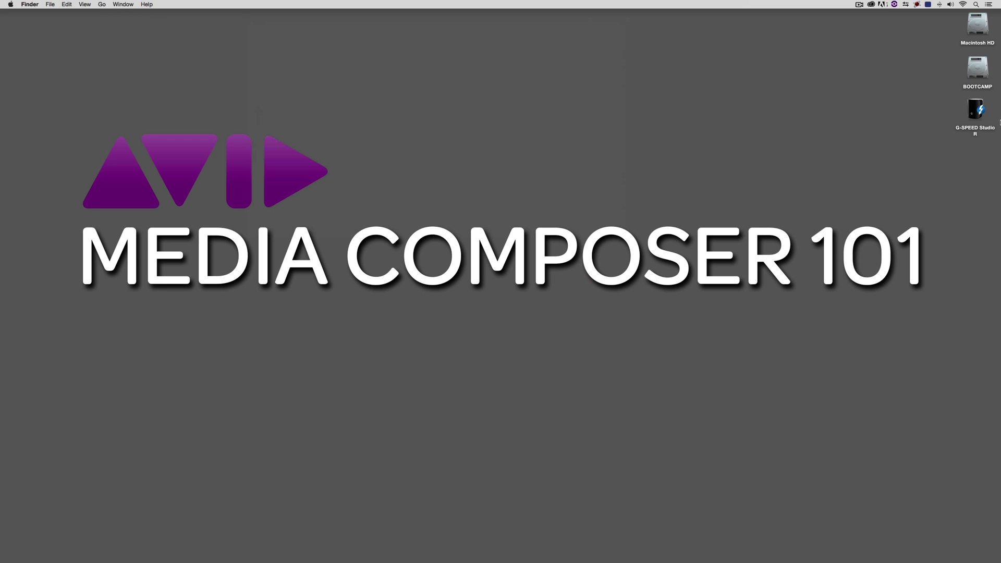
# - In Finder, open the ALEXA folder on the G-SPEED Studio R drive and preview J001C037_140110_R6MS.mov
pyautogui.doubleClick(973, 110)
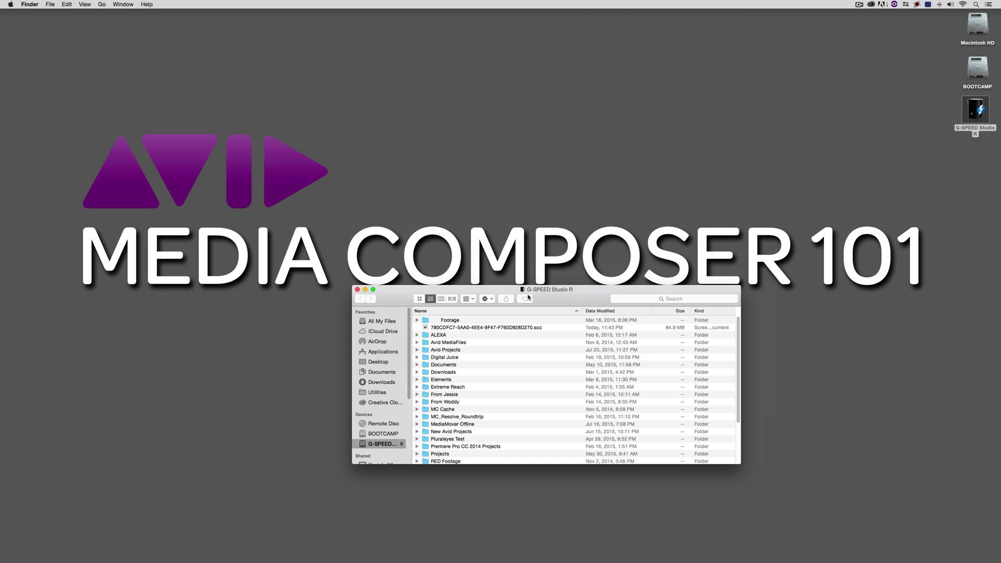
pyautogui.moveTo(512, 293); pyautogui.dragTo(472, 197)
pyautogui.doubleClick(401, 239)
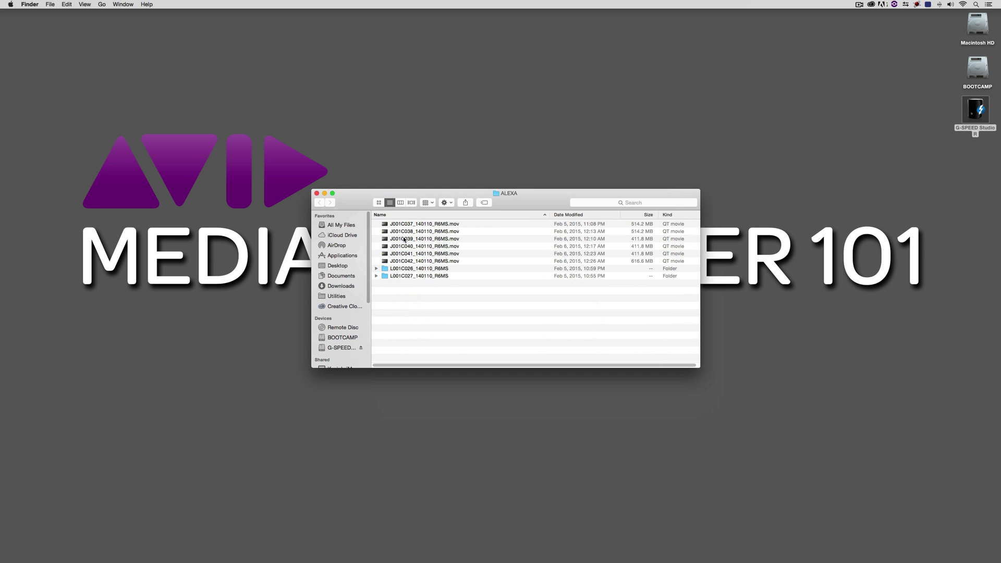
pyautogui.click(408, 224)
pyautogui.press('space')
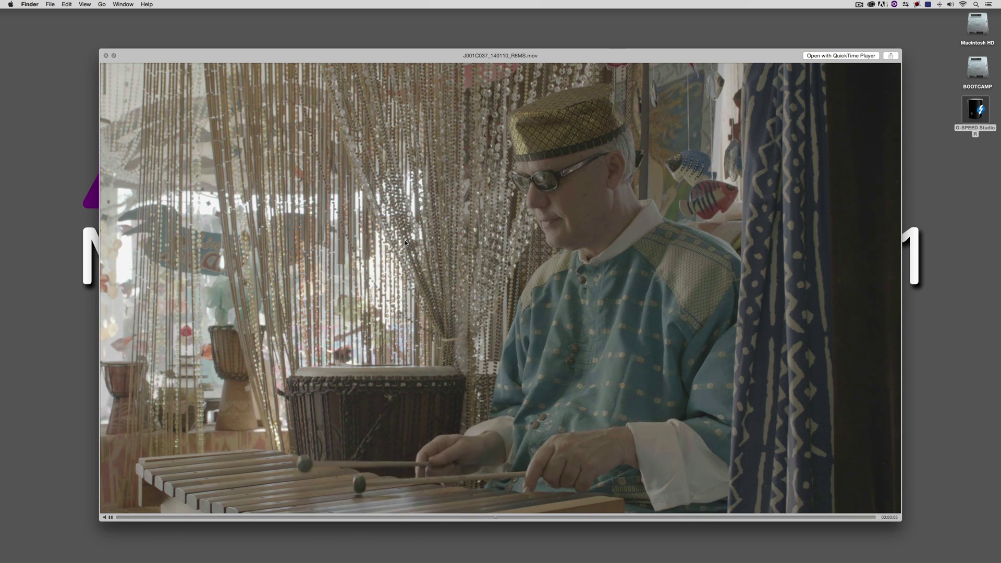
# - Close the movie preview and the ALEXA folder window, and switch back to Media Composer
pyautogui.press('space')
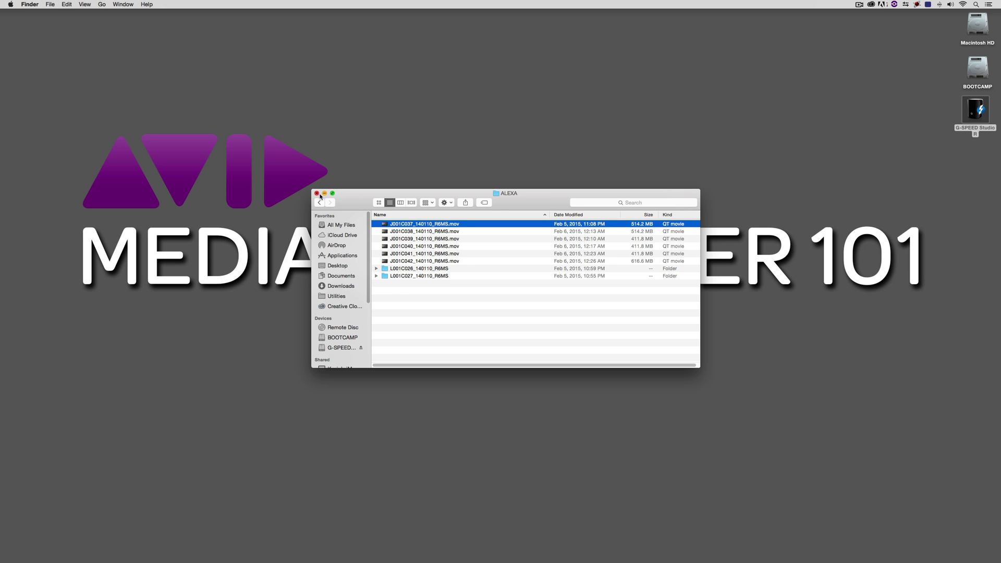
pyautogui.click(317, 193)
pyautogui.press('super+Tab')
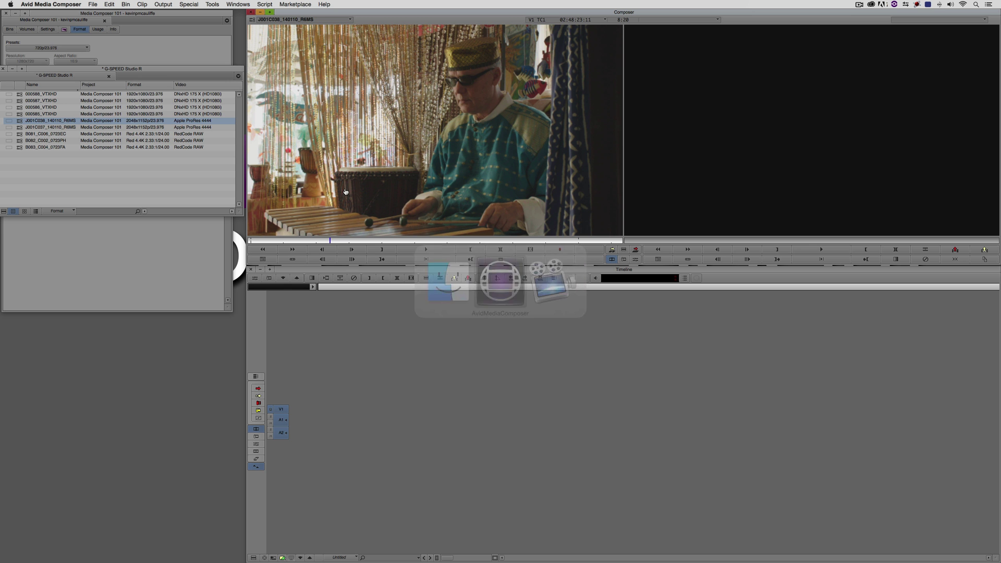
# - Open the source settings of clip J001C038_140110_R6MS and show its color encoding options
pyautogui.rightClick(22, 121)
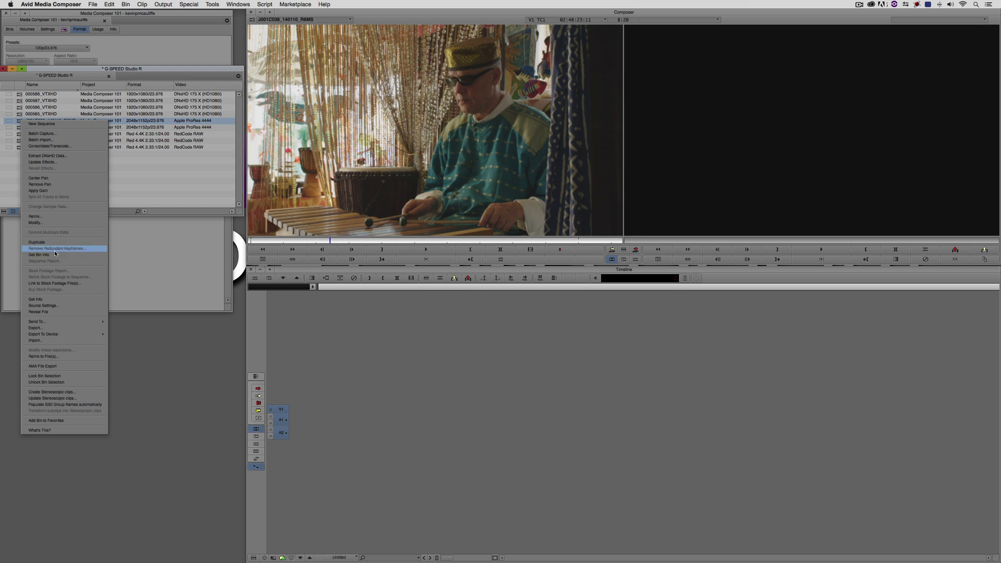
pyautogui.click(51, 306)
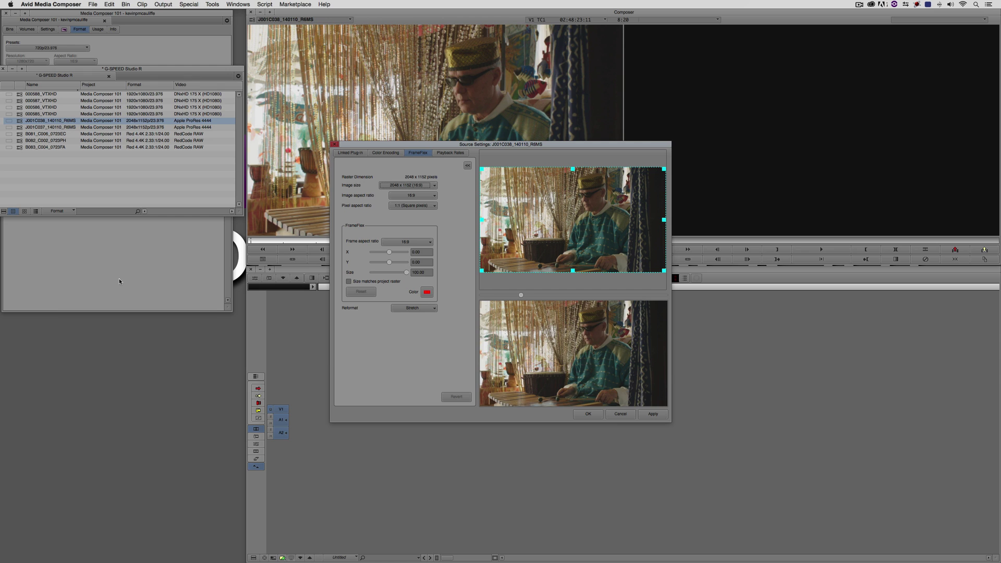
pyautogui.click(388, 153)
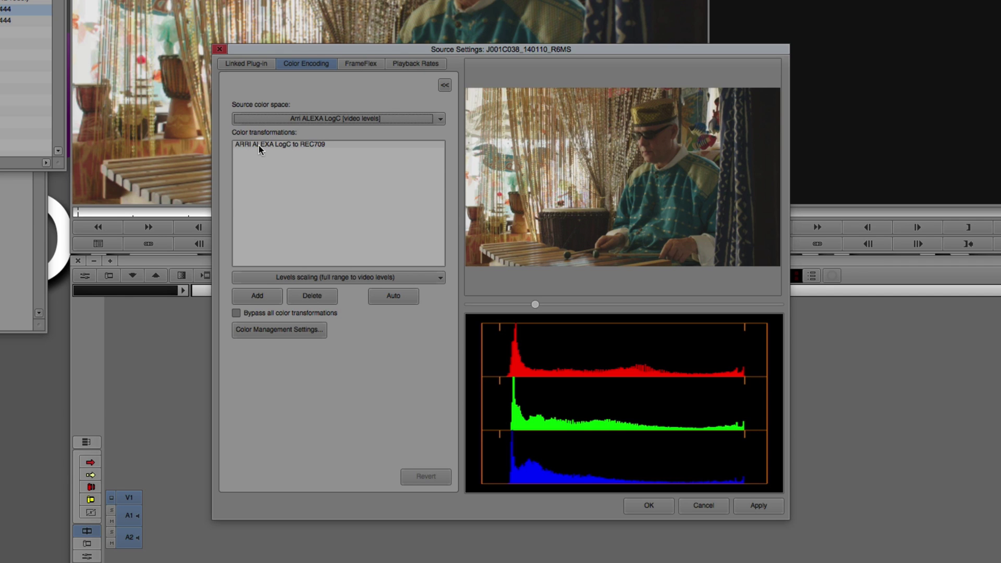
# - Try deleting the ARRI ALEXA LogC to REC709 transformation, browse the source color spaces, and cancel the changes
pyautogui.click(310, 146)
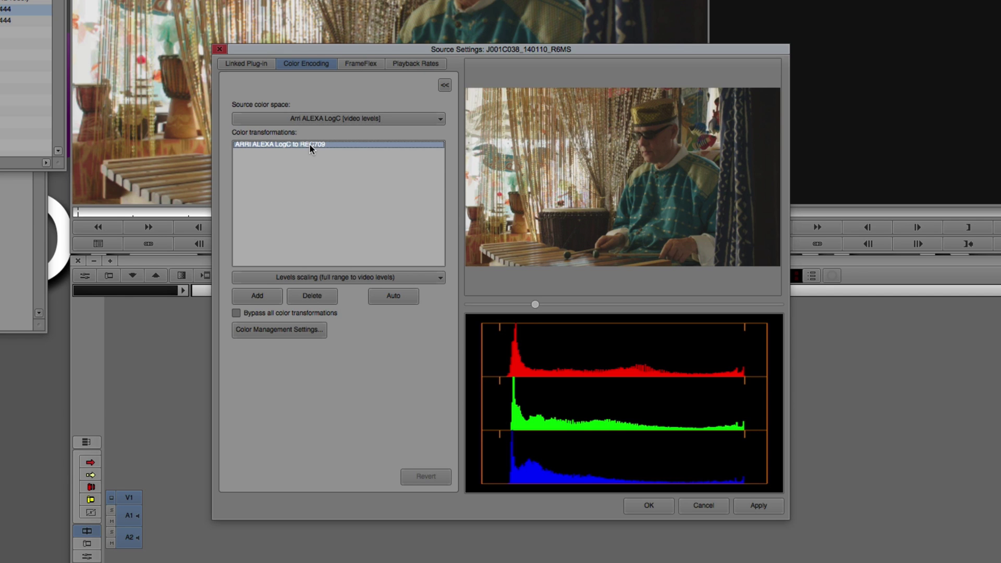
pyautogui.click(315, 298)
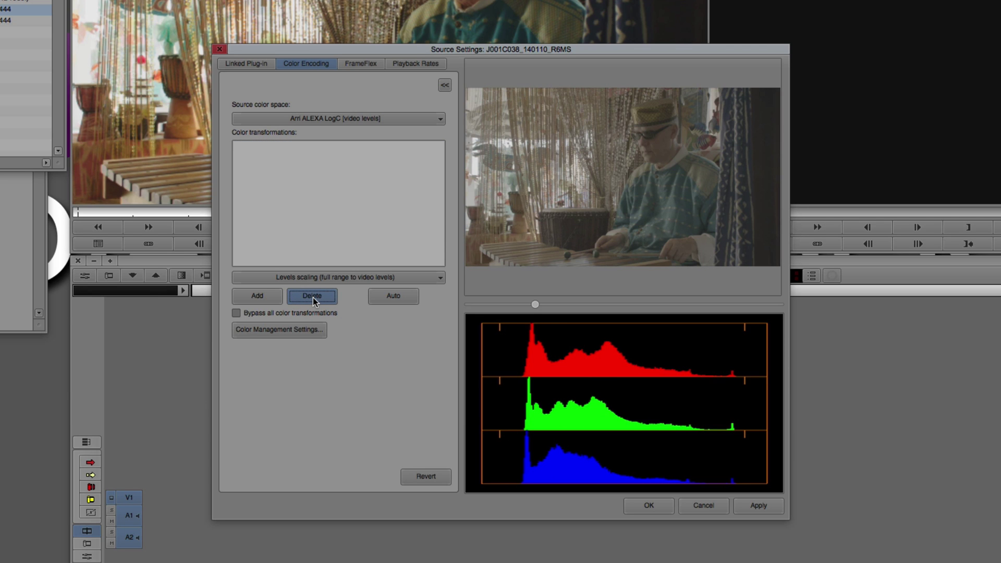
pyautogui.click(354, 118)
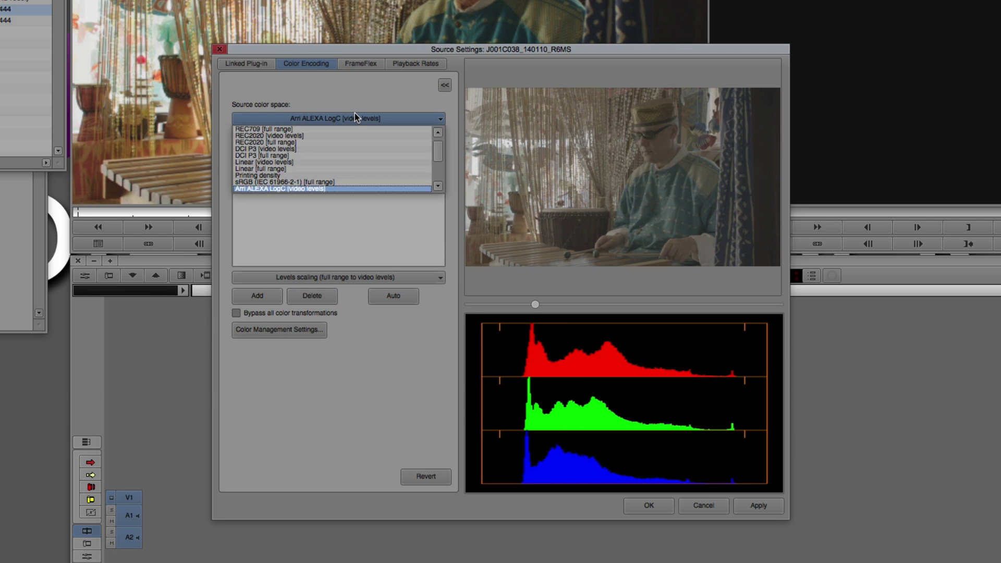
pyautogui.click(438, 186)
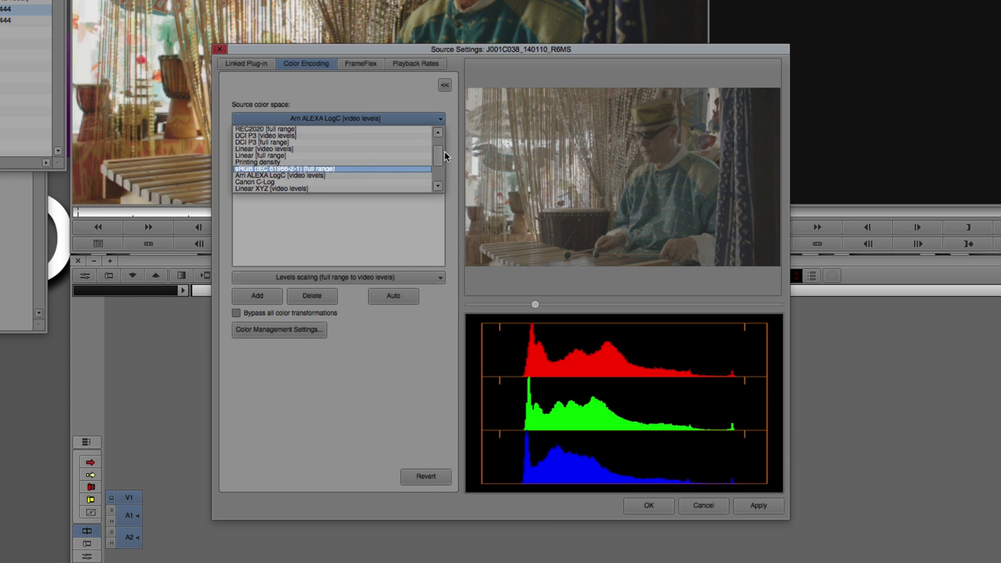
pyautogui.moveTo(439, 155)
pyautogui.mouseDown()
pyautogui.moveTo(439, 172)
pyautogui.moveTo(443, 138)
pyautogui.mouseUp()
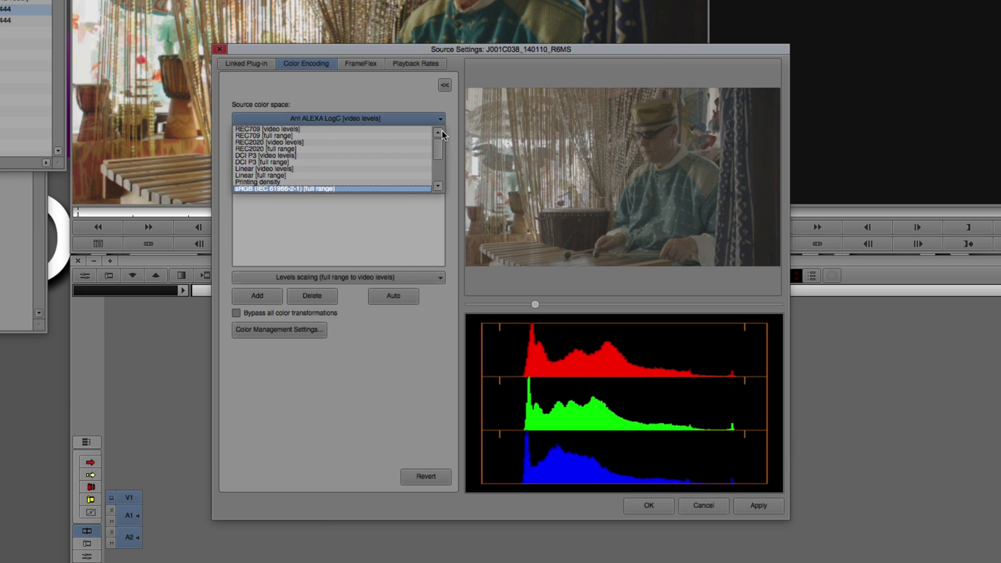
pyautogui.click(410, 239)
pyautogui.click(689, 507)
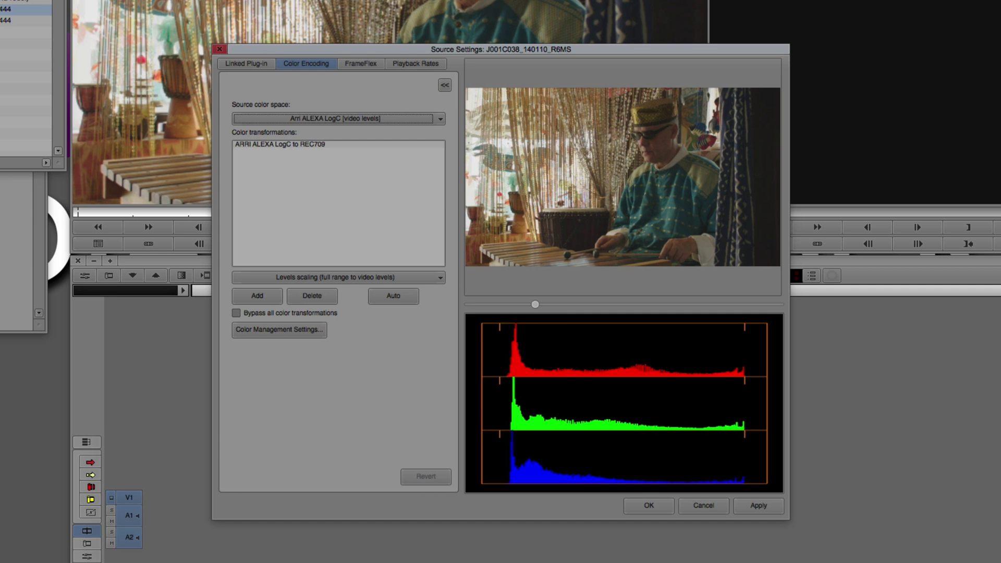
# - Review the clip's linked plug-in, color encoding and FrameFlex source settings, leaving without applying changes
pyautogui.click(233, 64)
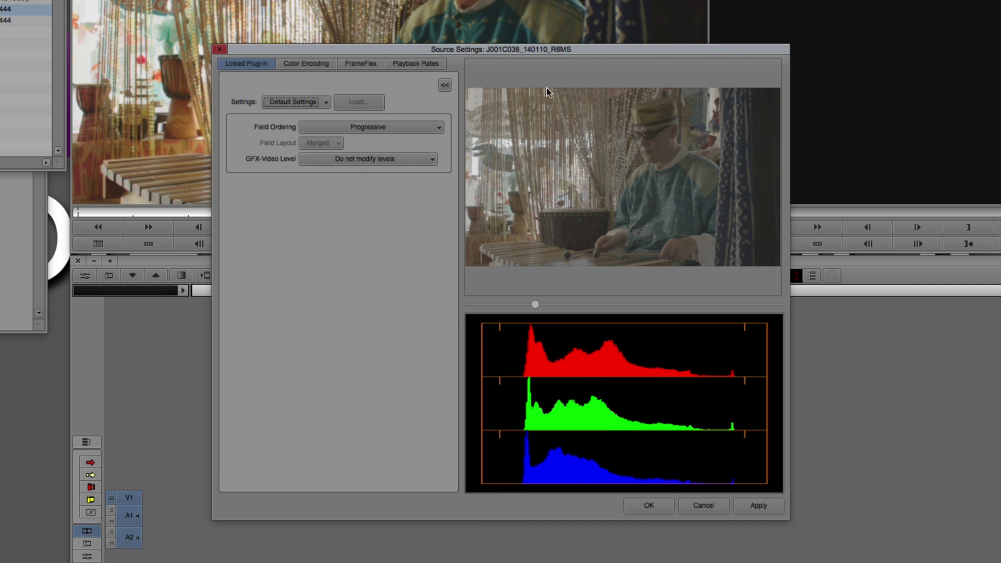
pyautogui.click(313, 64)
pyautogui.click(359, 64)
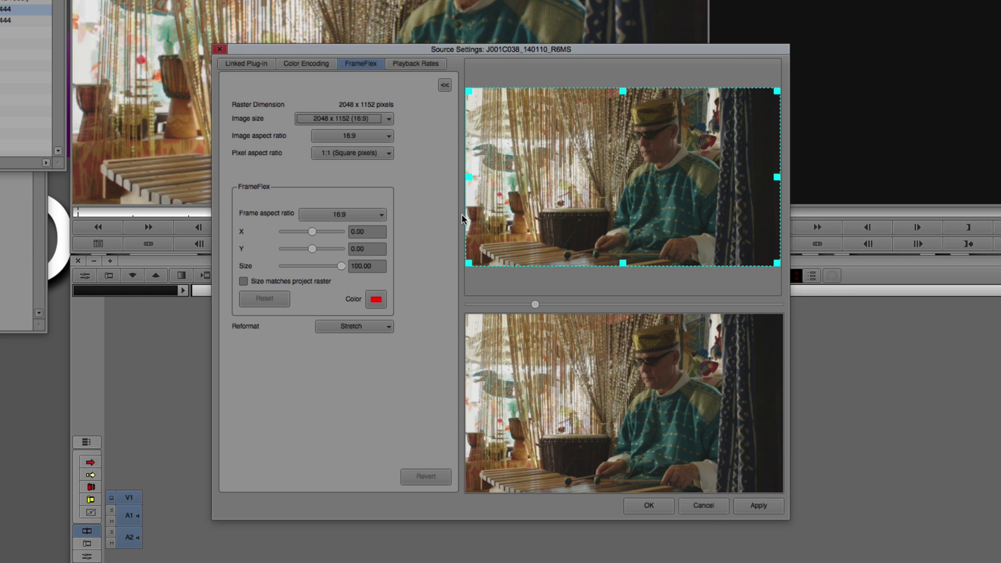
pyautogui.click(714, 506)
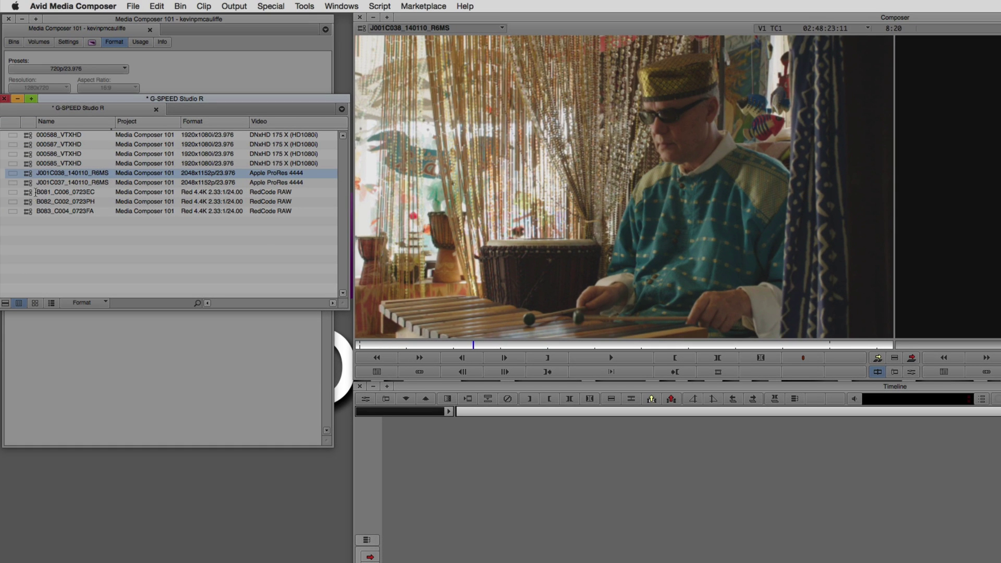
# - Load clip B081_C006_0723EC into the source monitor, play it and scrub through it to check the image proportions
pyautogui.moveTo(35, 192); pyautogui.dragTo(533, 251)
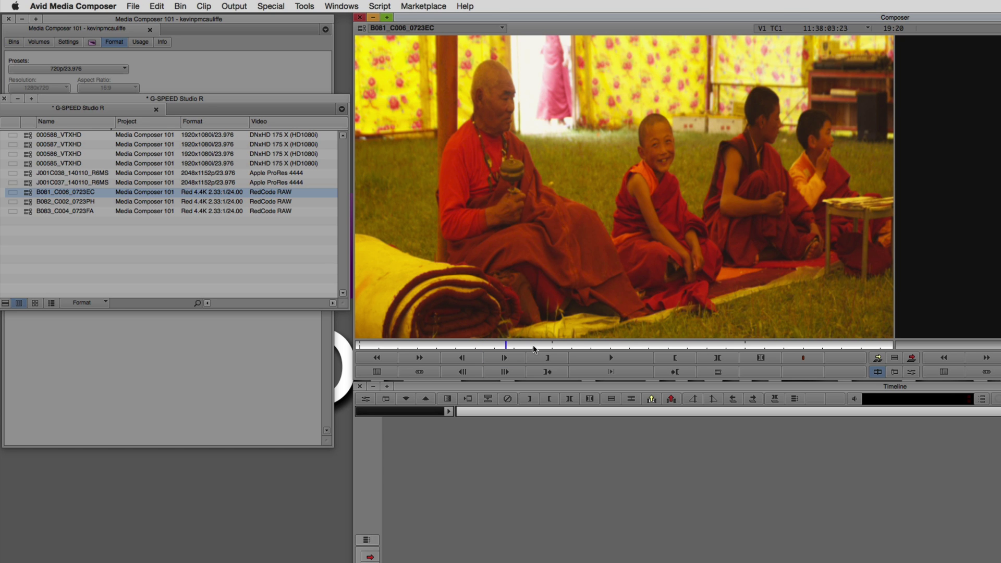
pyautogui.press('l')
pyautogui.press('l')
pyautogui.press('l')
pyautogui.press('l')
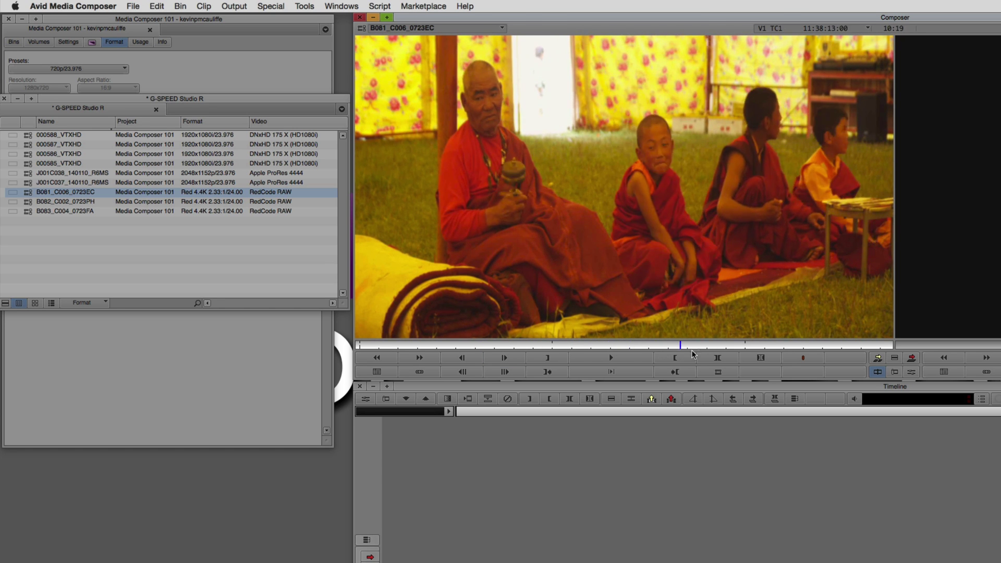
pyautogui.click(530, 344)
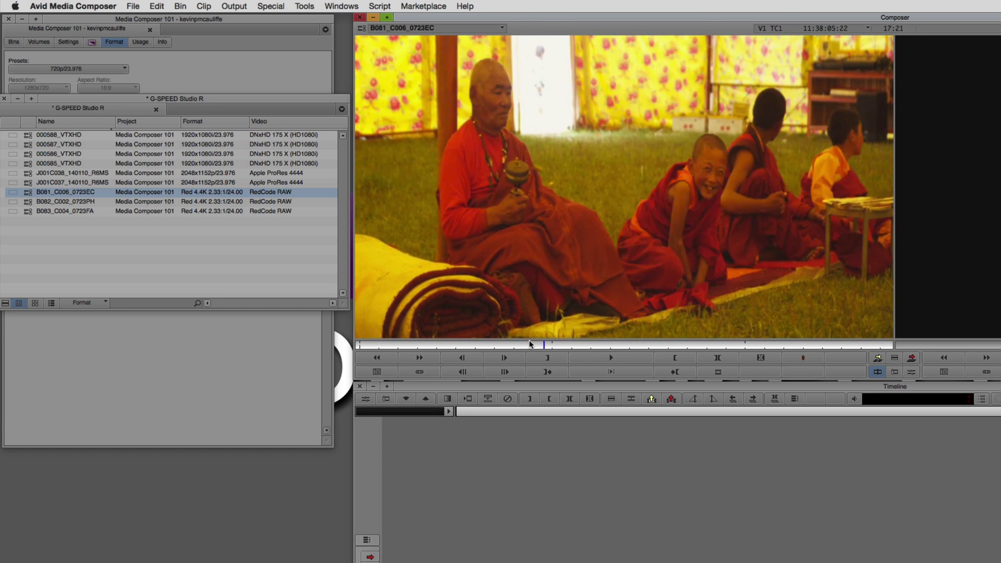
pyautogui.moveTo(530, 344); pyautogui.dragTo(666, 346)
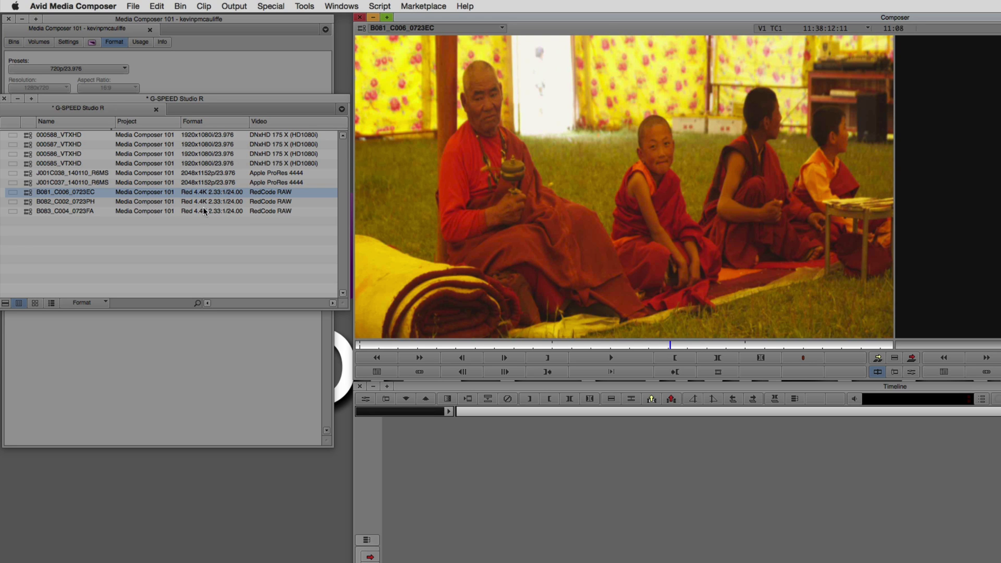
# - In the source settings of B081_C006_0723EC, set the reformat option to Pillarbox/Letterbox and apply it
pyautogui.rightClick(27, 193)
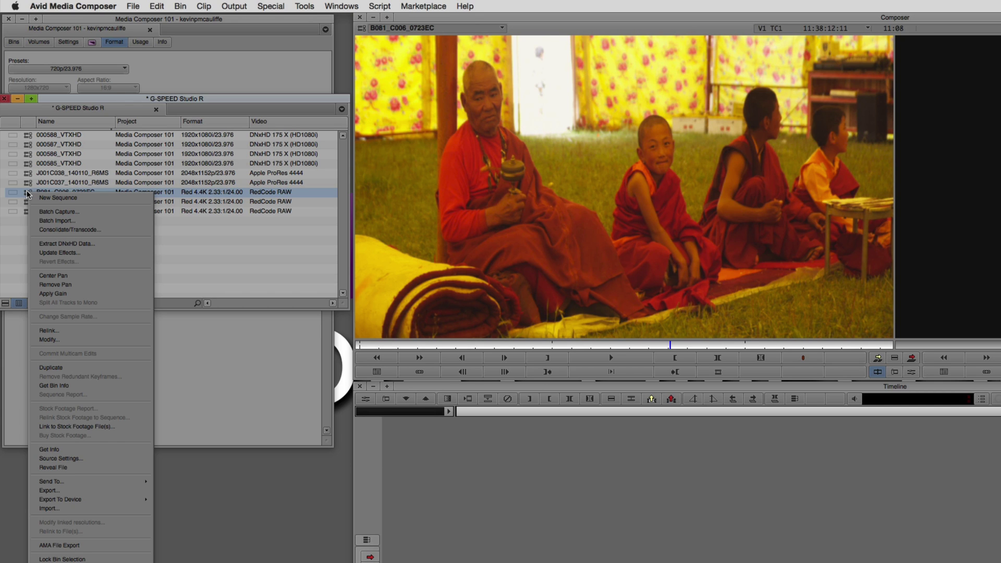
pyautogui.click(76, 458)
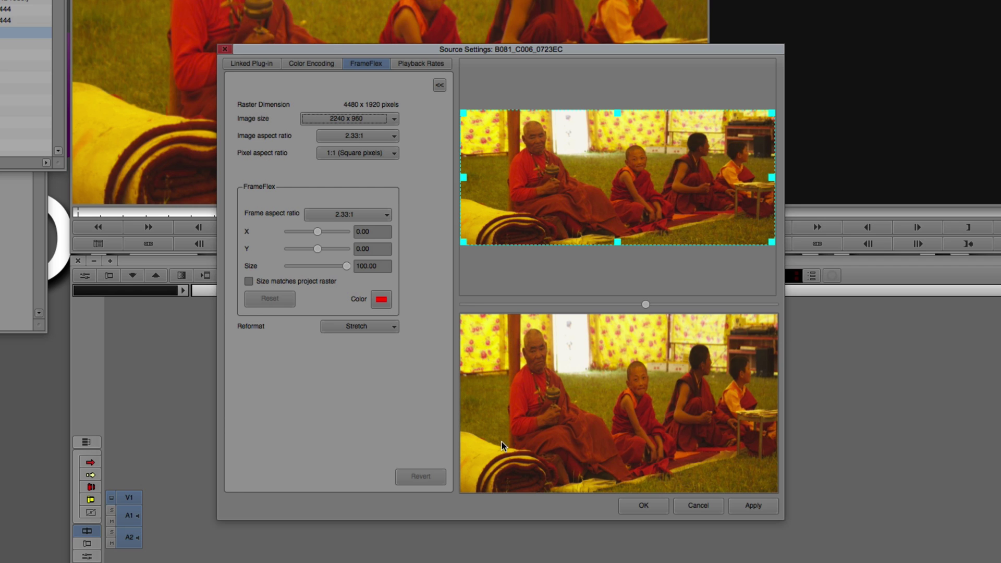
pyautogui.click(382, 326)
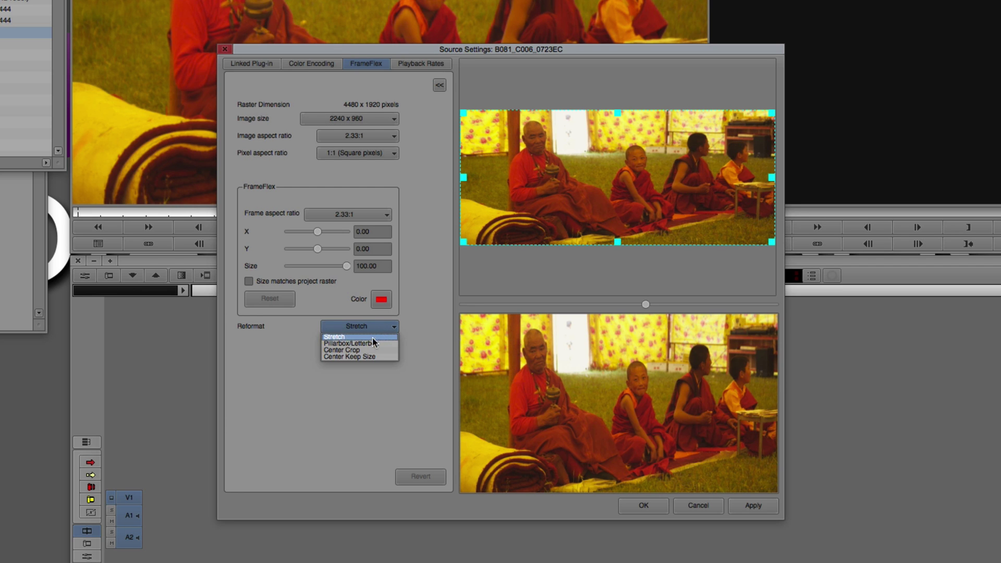
pyautogui.click(371, 340)
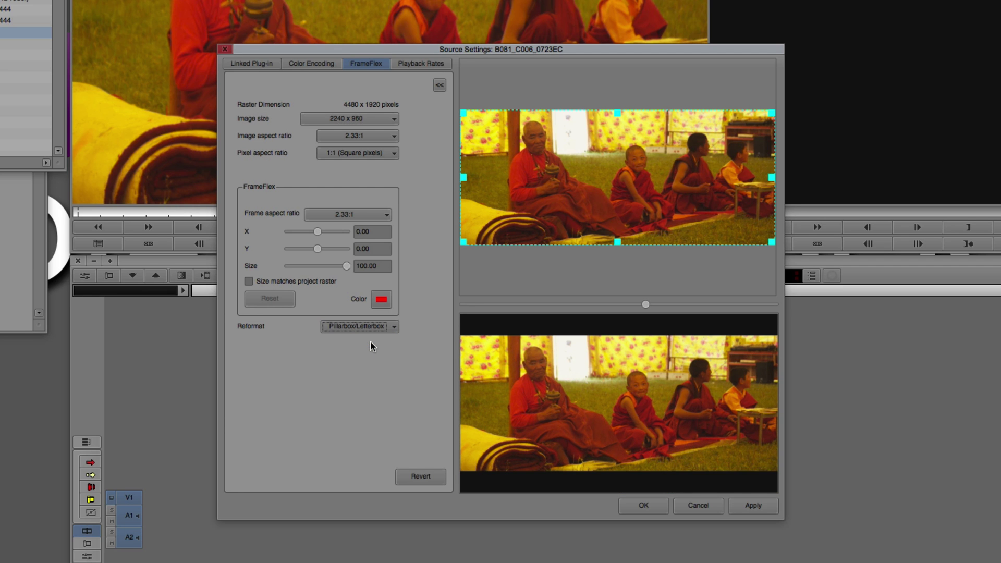
pyautogui.click(754, 505)
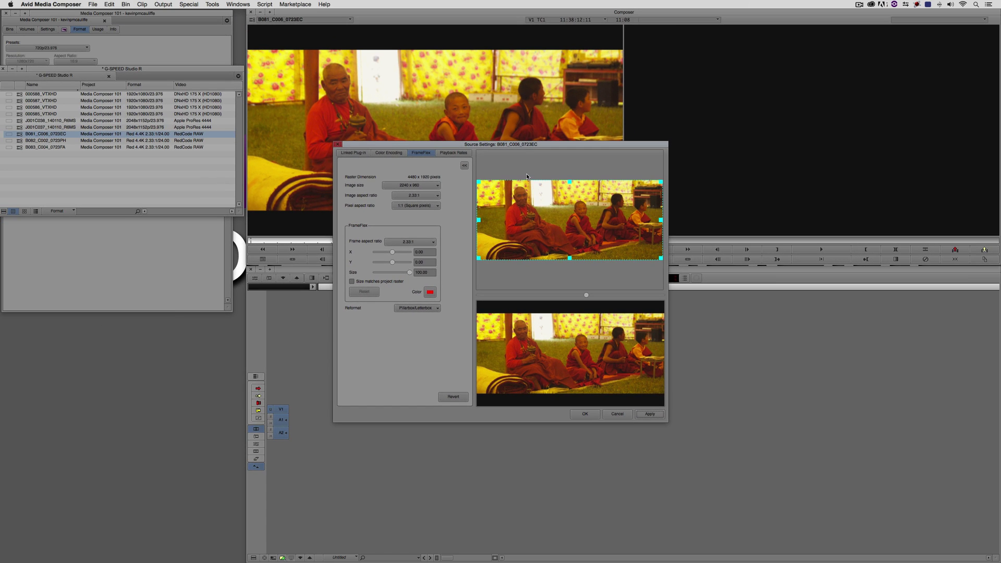
pyautogui.moveTo(511, 146); pyautogui.dragTo(284, 254)
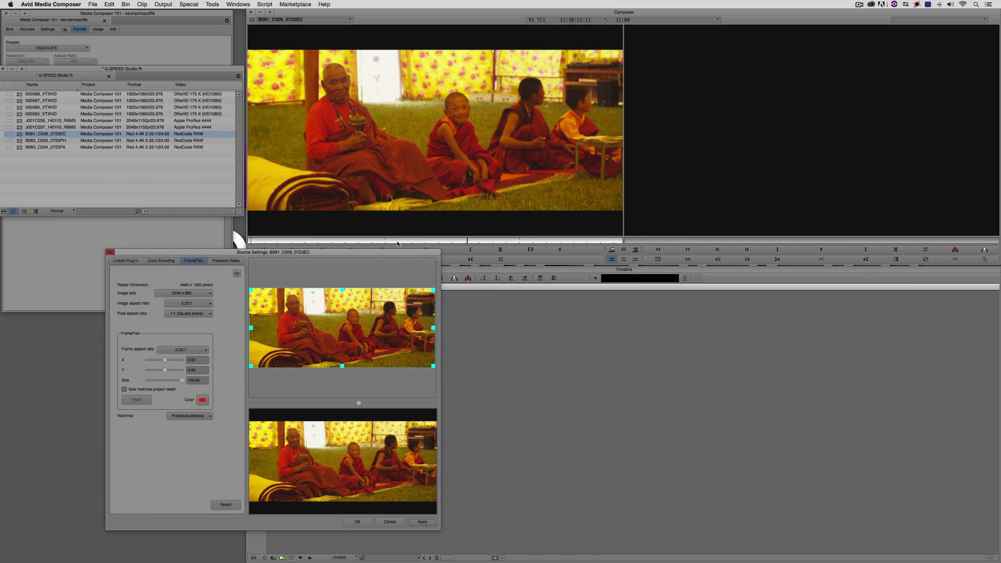
pyautogui.click(358, 521)
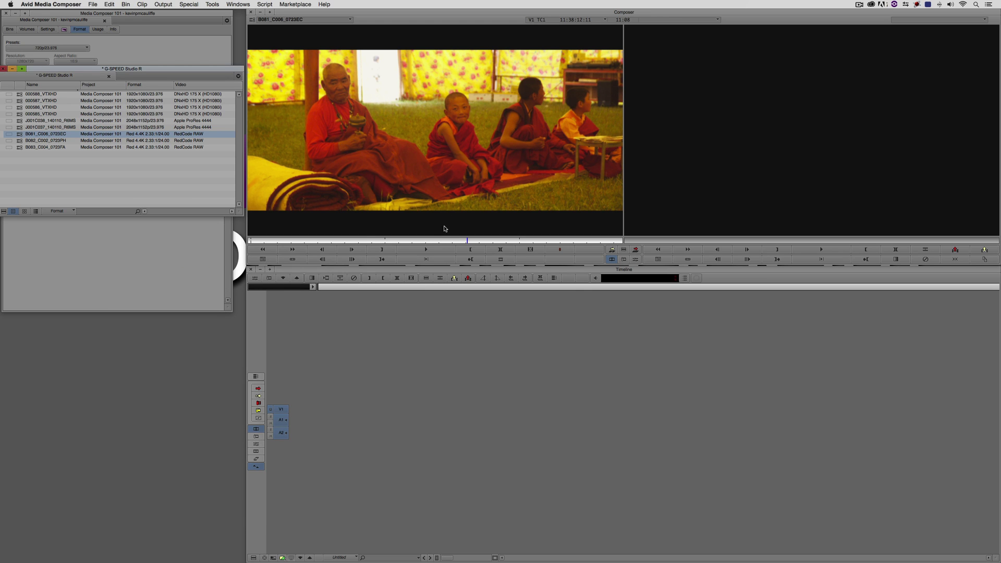
# - Scrub and play the letterboxed B081_C006_0723EC clip in the source monitor
pyautogui.moveTo(445, 240); pyautogui.dragTo(338, 246)
pyautogui.press('l')
pyautogui.press('l')
pyautogui.press('l')
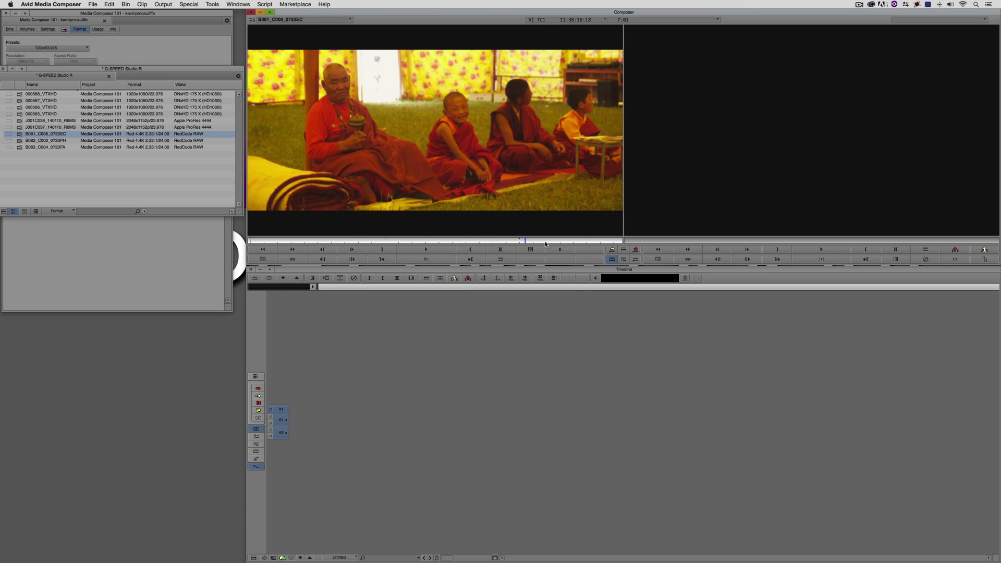
# - Reopen the source settings of B081_C006_0723EC and set the reformat option back to Stretch
pyautogui.rightClick(20, 135)
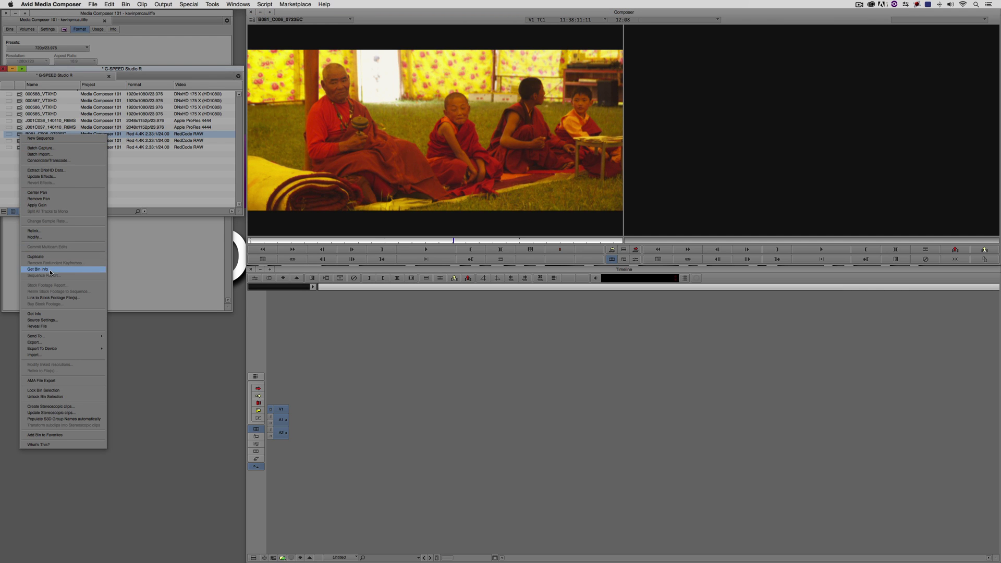
pyautogui.click(47, 319)
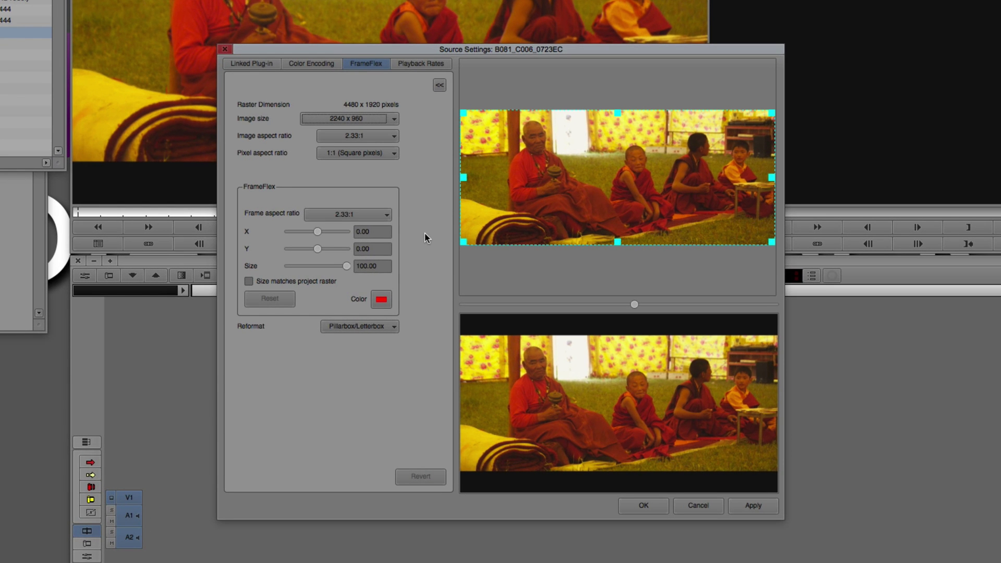
pyautogui.click(382, 327)
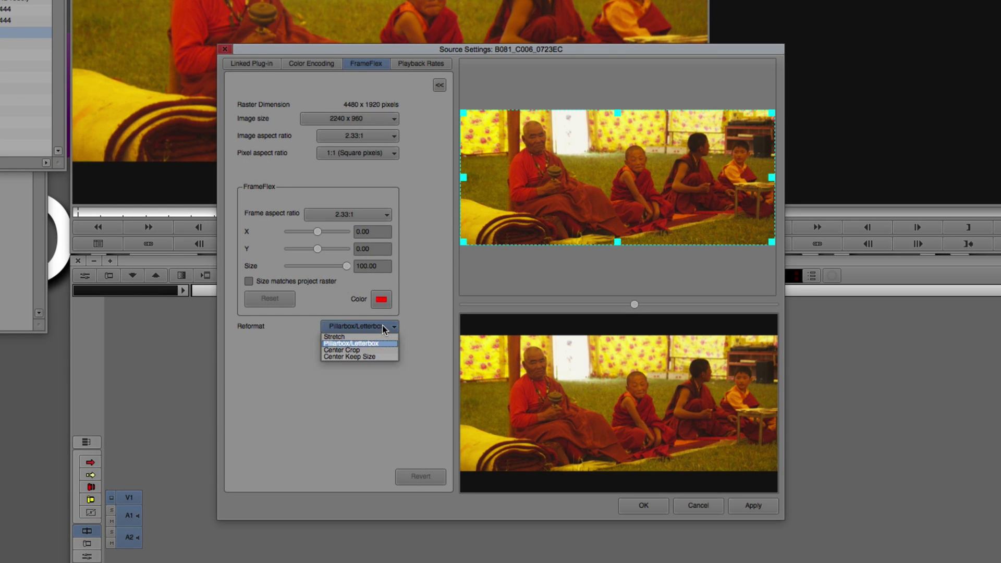
pyautogui.click(374, 336)
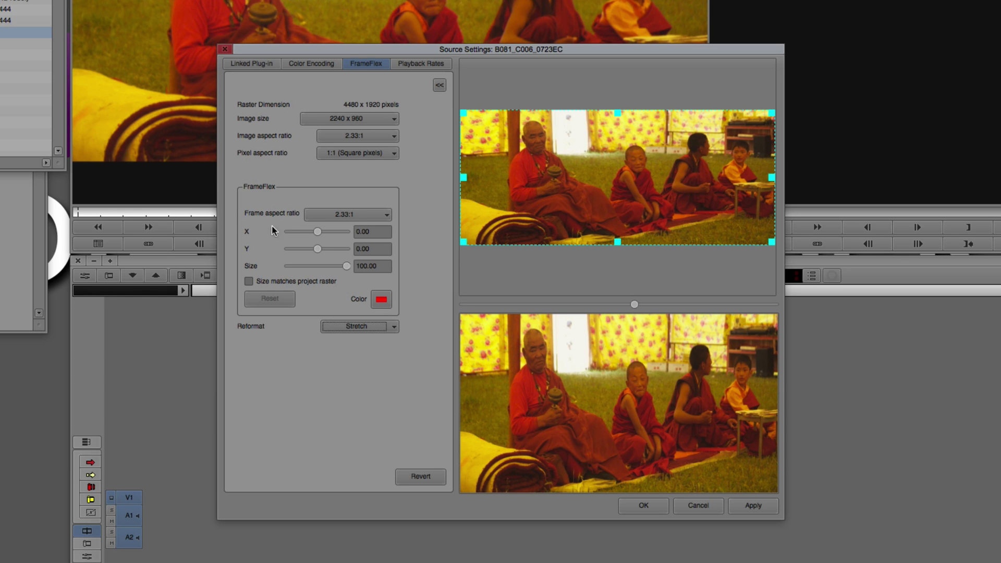
# - Set the FrameFlex frame aspect ratio to 16:9, shift the frame horizontally to about X -1.68, and apply the settings
pyautogui.click(352, 216)
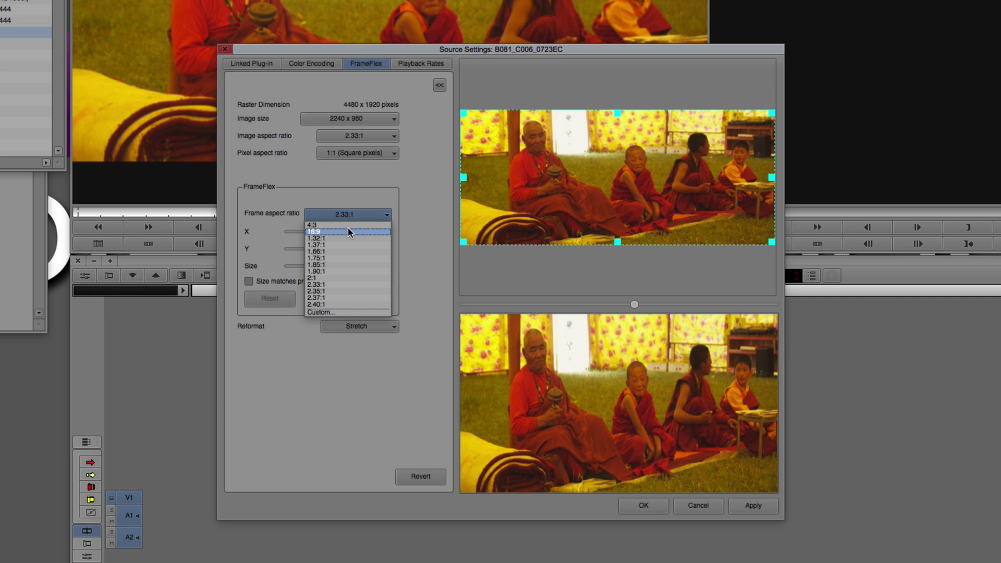
pyautogui.click(350, 231)
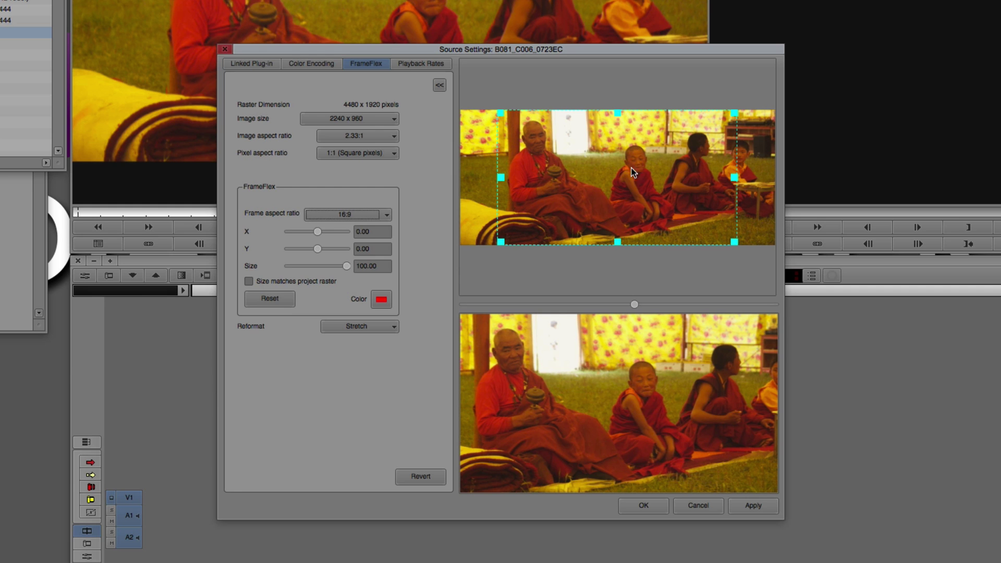
pyautogui.moveTo(640, 171); pyautogui.dragTo(636, 171)
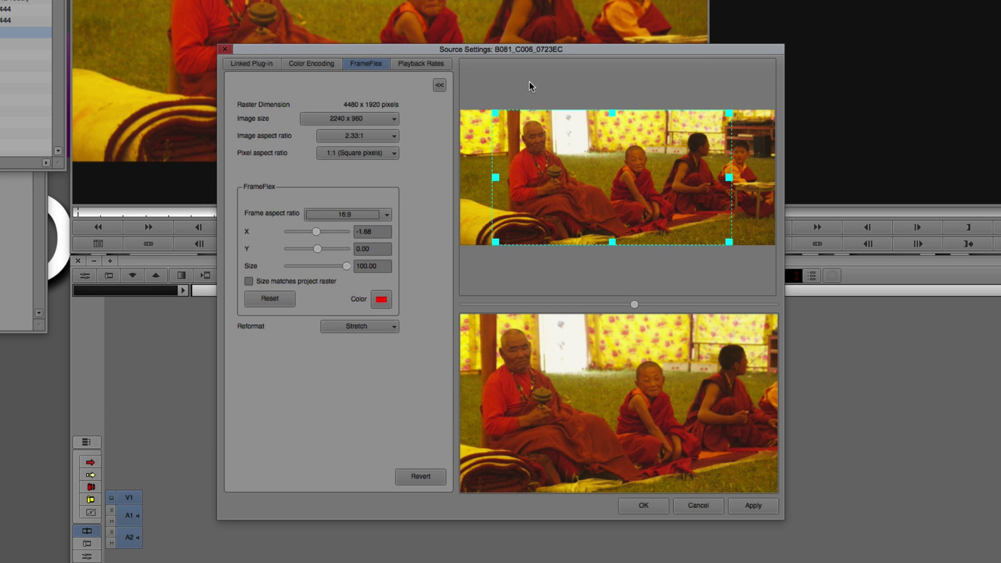
pyautogui.click(753, 504)
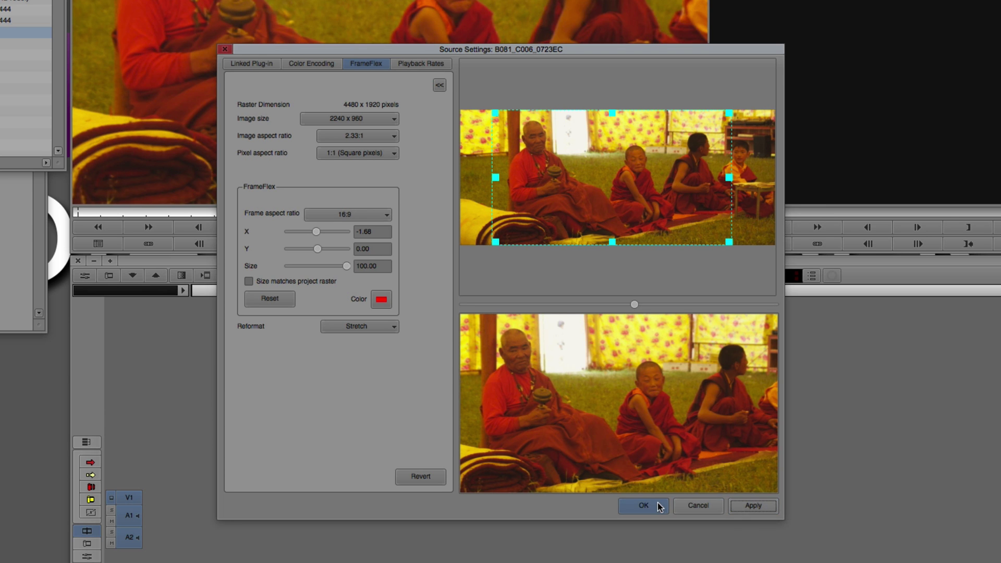
pyautogui.click(658, 505)
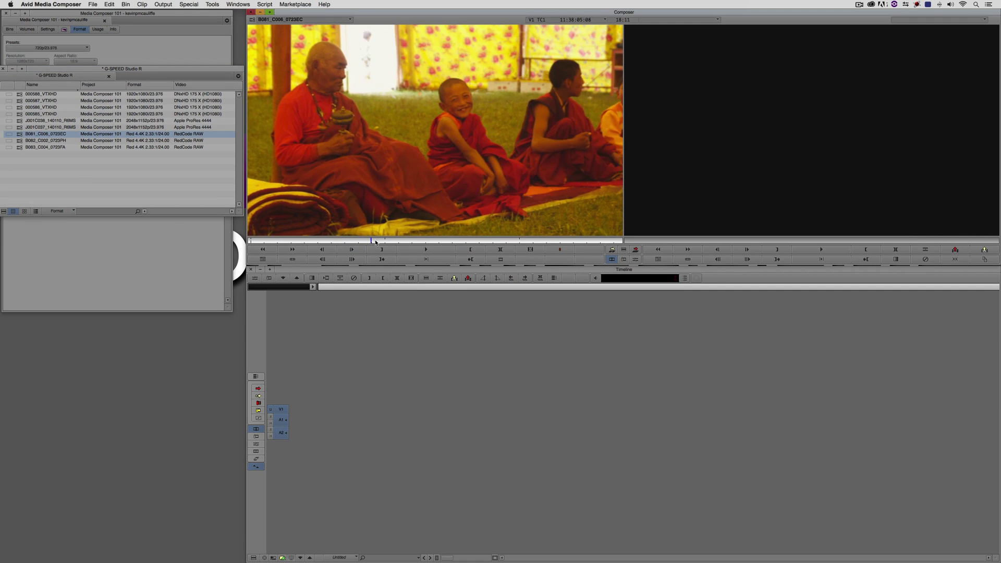
# - Scrub B081_C006_0723EC, edit it into the empty timeline as a new sequence, and park the playhead near the middle of the clip
pyautogui.moveTo(376, 242); pyautogui.dragTo(478, 241)
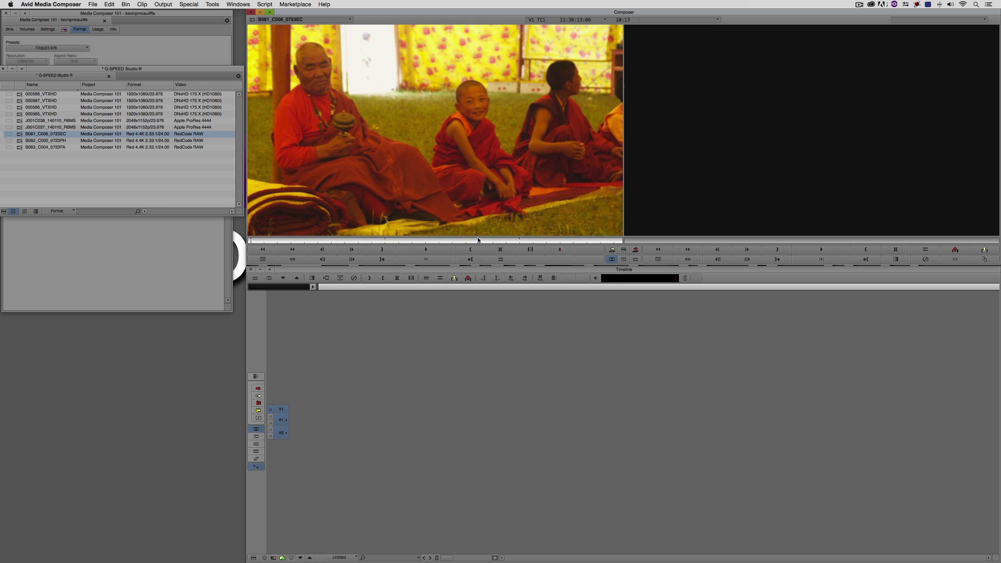
pyautogui.moveTo(412, 166); pyautogui.dragTo(577, 386)
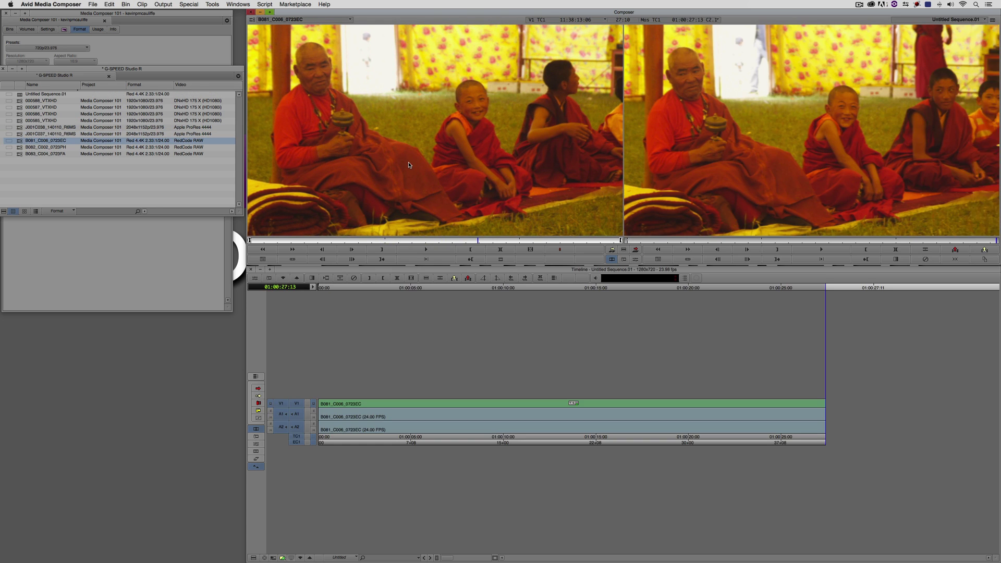
pyautogui.click(578, 411)
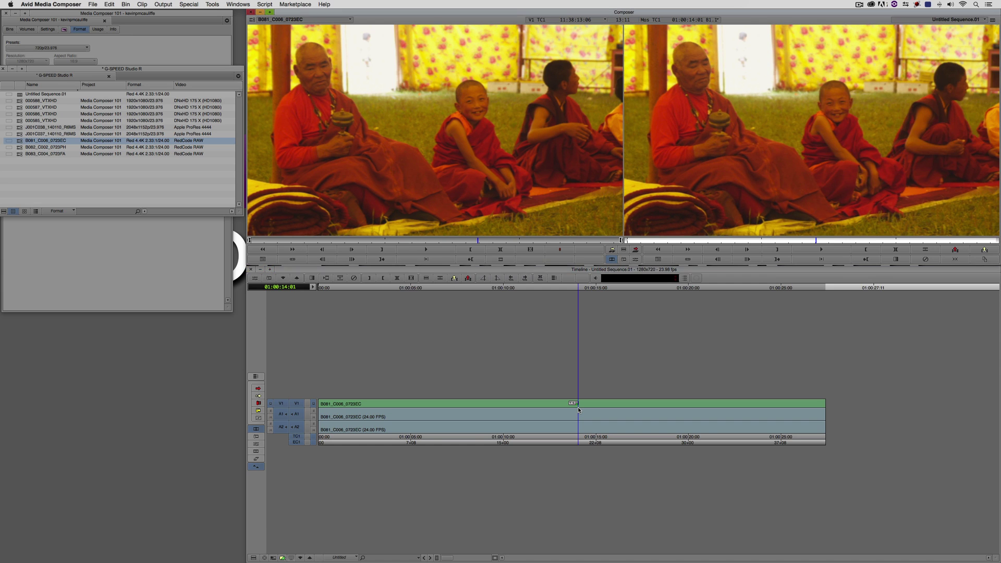
# - Advance the playhead to 01:00:14:05 and open the timeline clip's FrameFlex parameters in effect mode
pyautogui.click(622, 273)
pyautogui.press('Right')
pyautogui.press('Right')
pyautogui.press('Right')
pyautogui.press('Right')
pyautogui.click(636, 259)
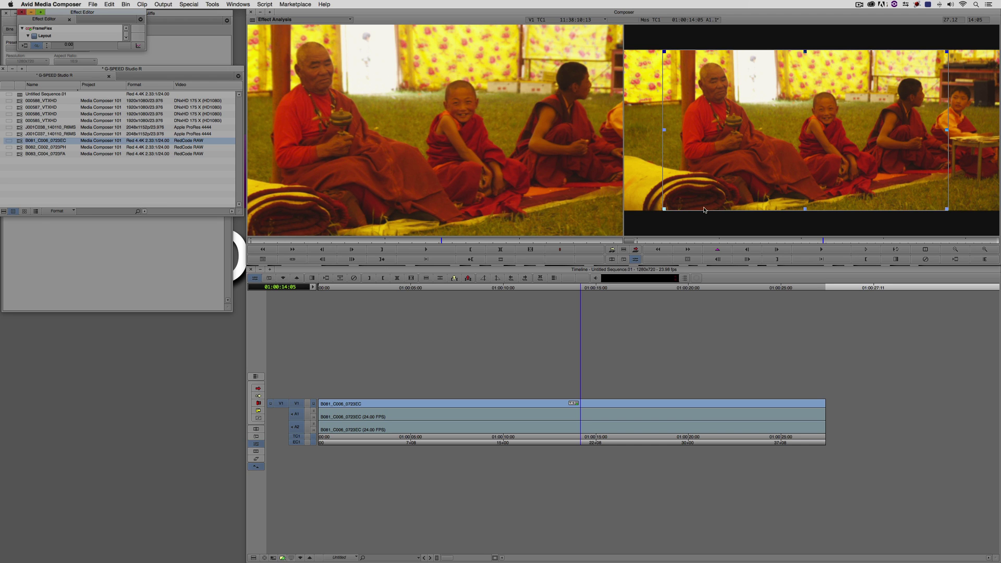
# - Shrink the FrameFlex frame around the older monk and smiling boy, toggle the timeline's video quality, and return to source/record mode
pyautogui.moveTo(665, 209); pyautogui.dragTo(708, 185)
pyautogui.moveTo(786, 160); pyautogui.dragTo(750, 138)
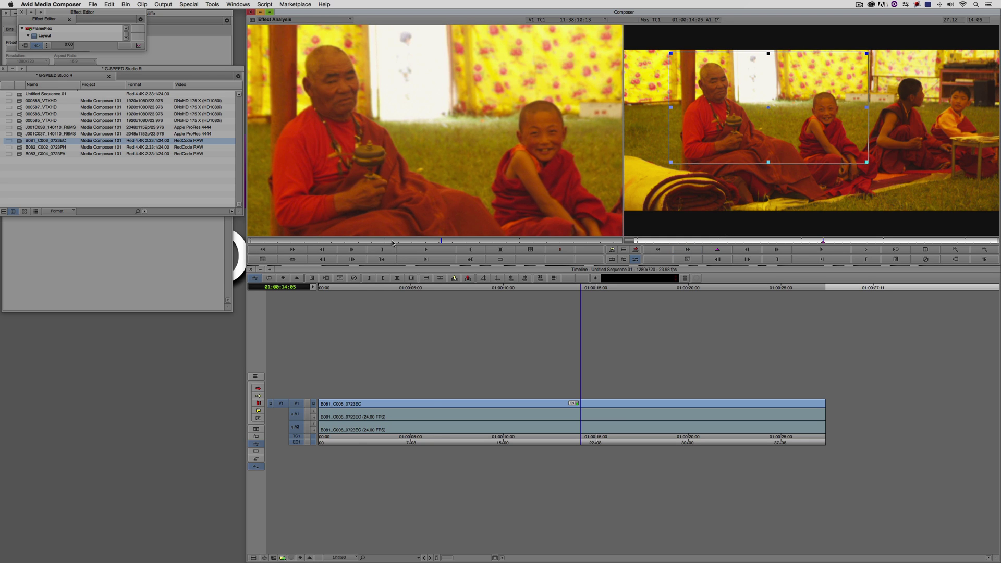
pyautogui.click(282, 559)
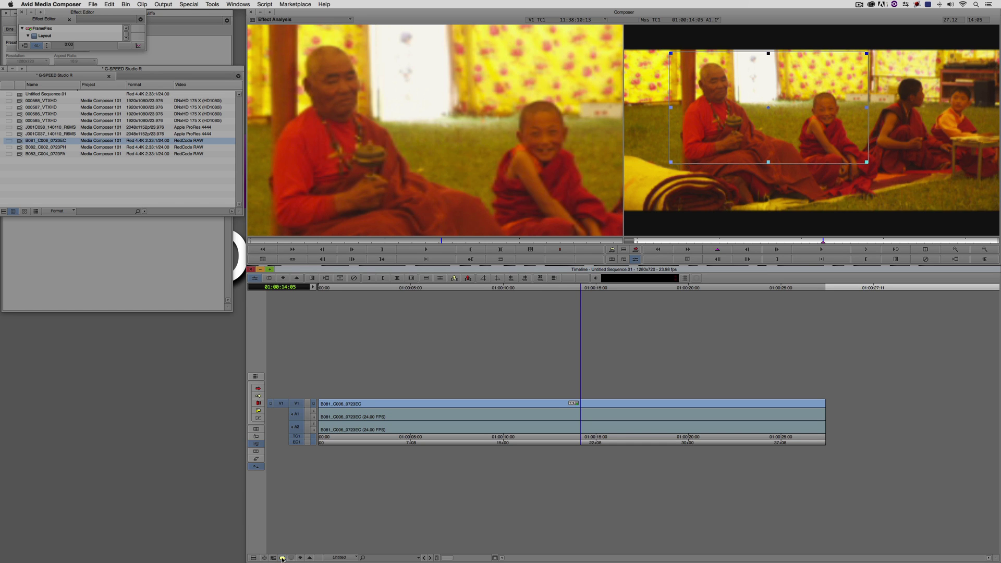
pyautogui.doubleClick(581, 415)
pyautogui.click(612, 259)
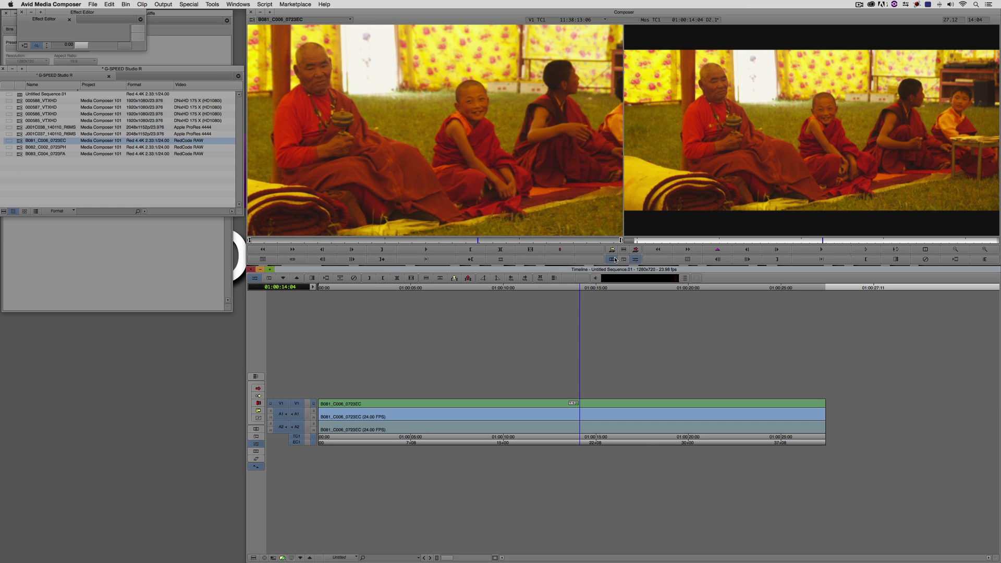
# - In the source settings of B081_C006_0723EC, set the linked plug-in saturation to 0.00 and apply it
pyautogui.rightClick(21, 140)
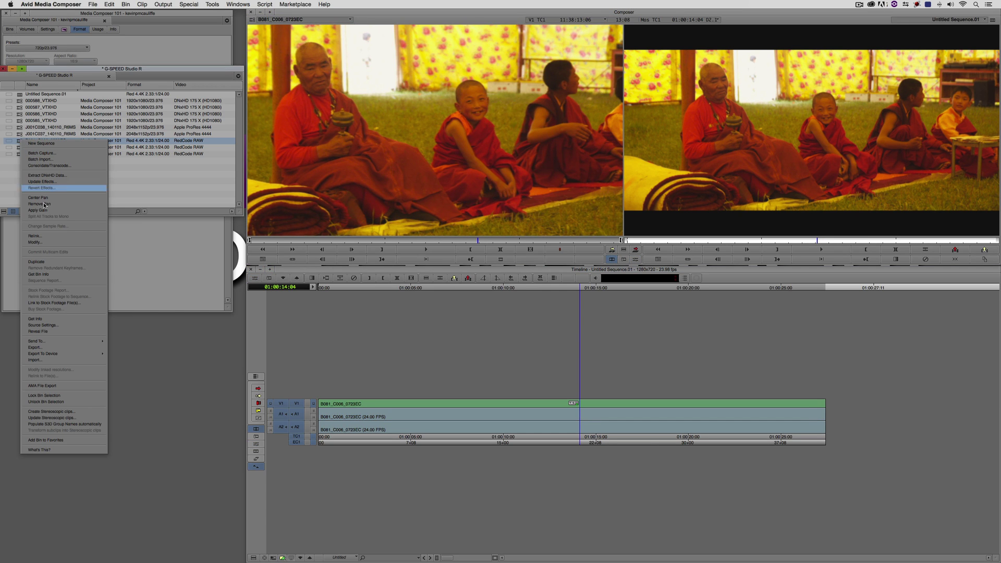
pyautogui.click(63, 325)
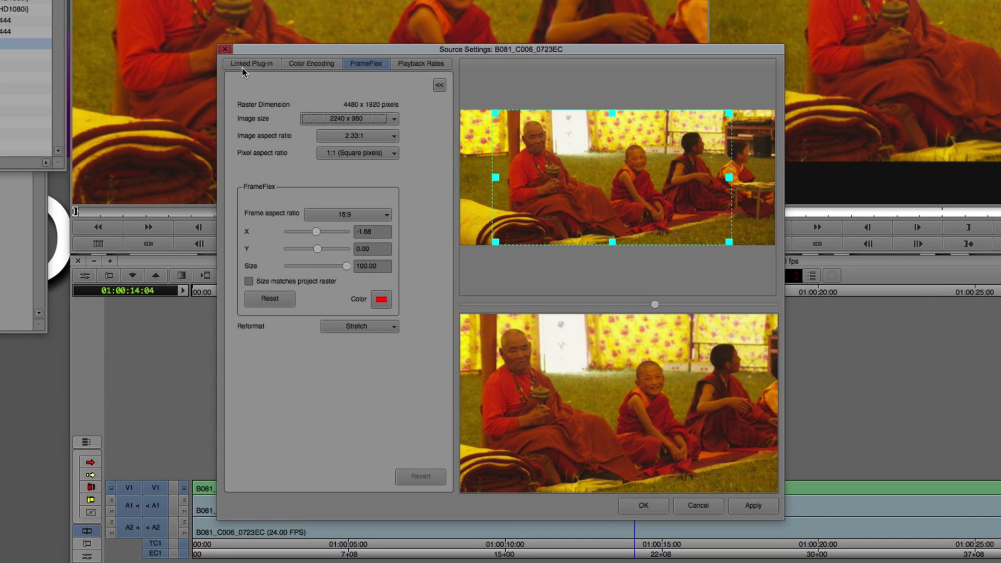
pyautogui.click(345, 153)
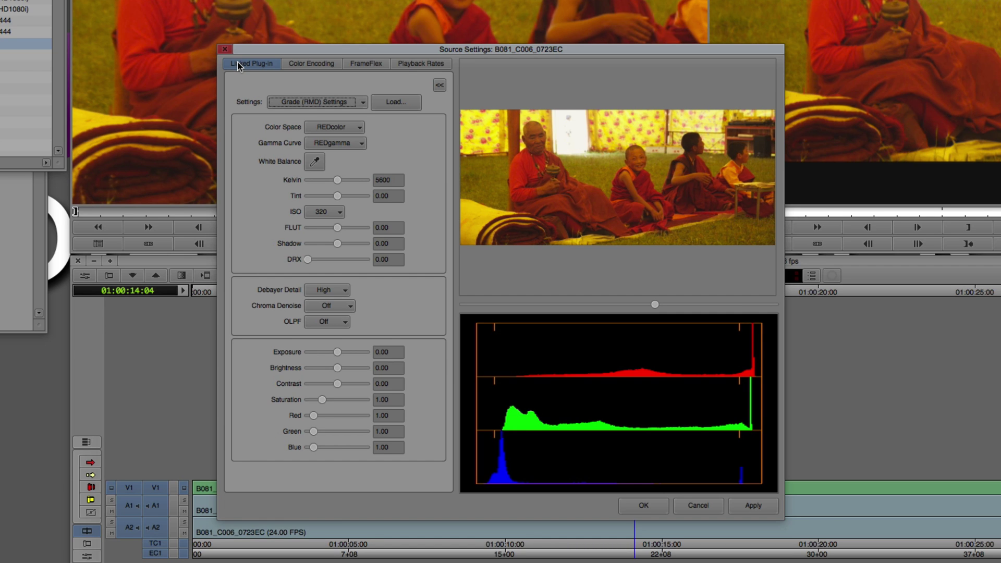
pyautogui.moveTo(324, 399); pyautogui.dragTo(293, 402)
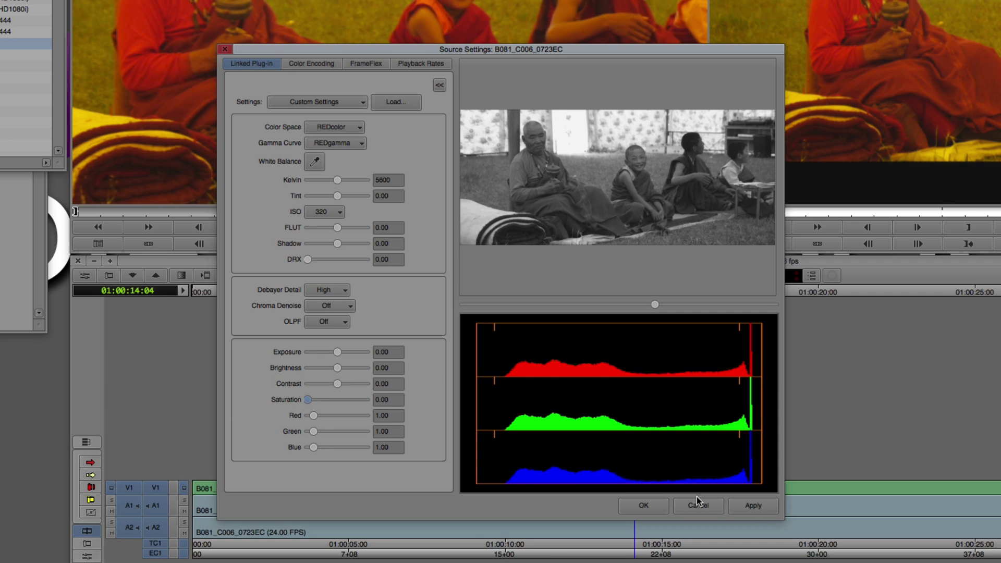
pyautogui.click(753, 506)
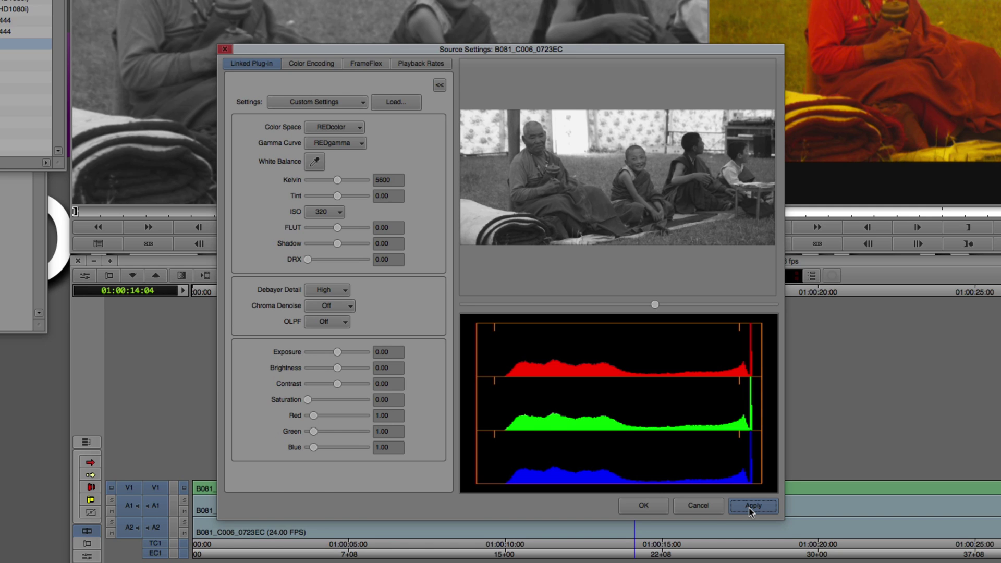
# - Set saturation to 1.00, exposure to 0.55, brightness to -2.81 and contrast to 0.30, apply the settings, and scrub the source clip
pyautogui.click(388, 400)
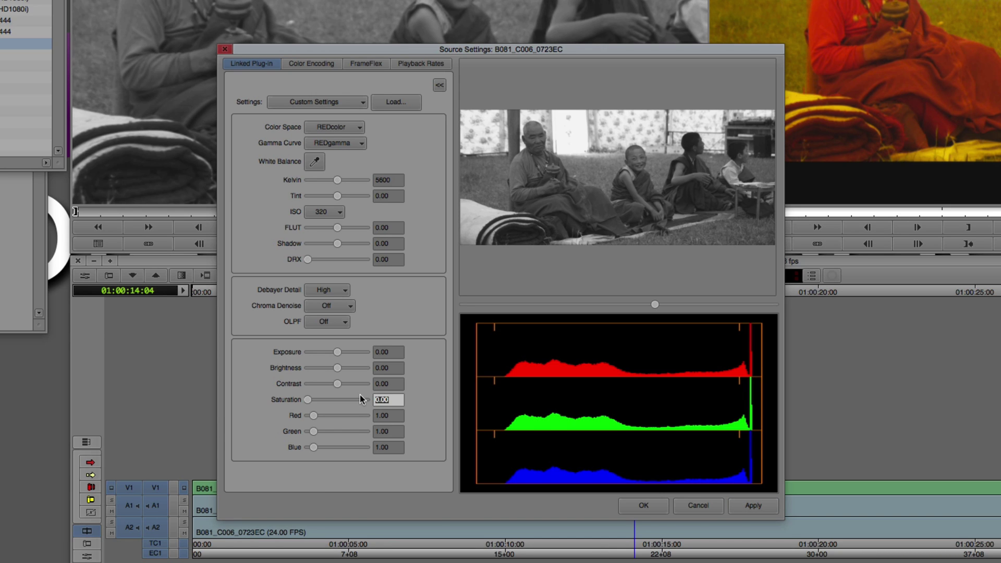
pyautogui.write('1.')
pyautogui.press('Return')
pyautogui.moveTo(338, 352)
pyautogui.mouseDown()
pyautogui.moveTo(335, 385)
pyautogui.moveTo(322, 386)
pyautogui.moveTo(345, 385)
pyautogui.moveTo(329, 369)
pyautogui.mouseUp()
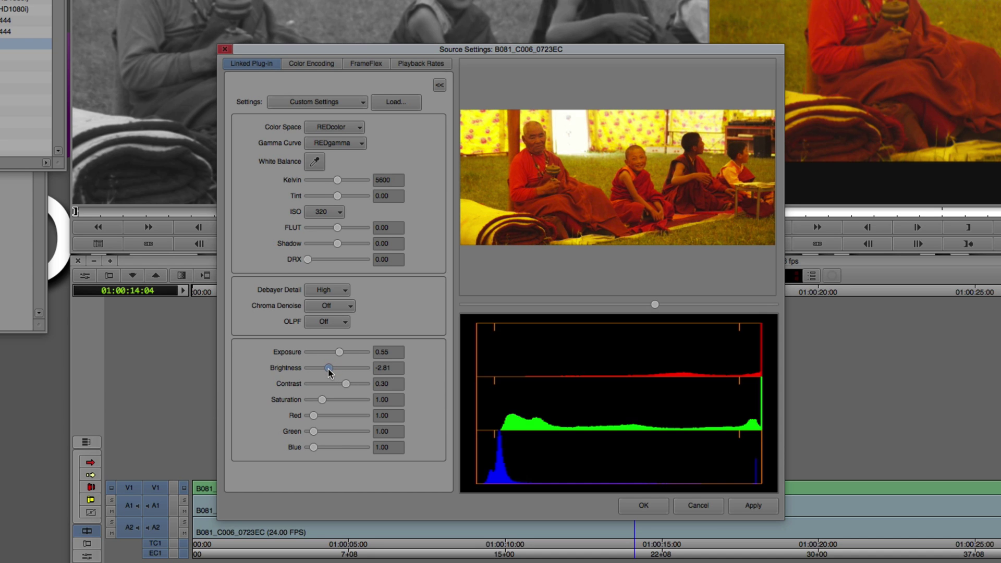
pyautogui.click(743, 505)
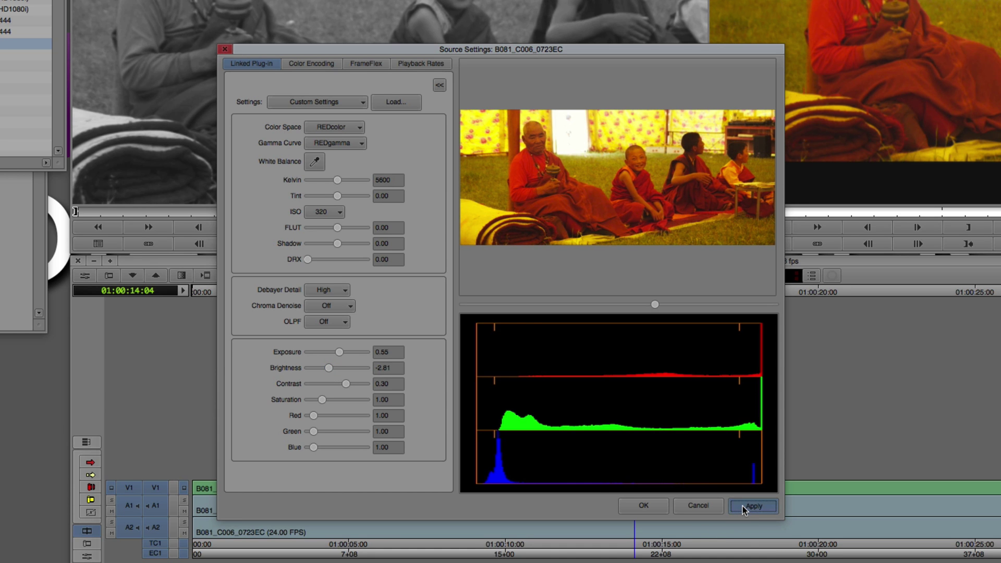
pyautogui.click(644, 505)
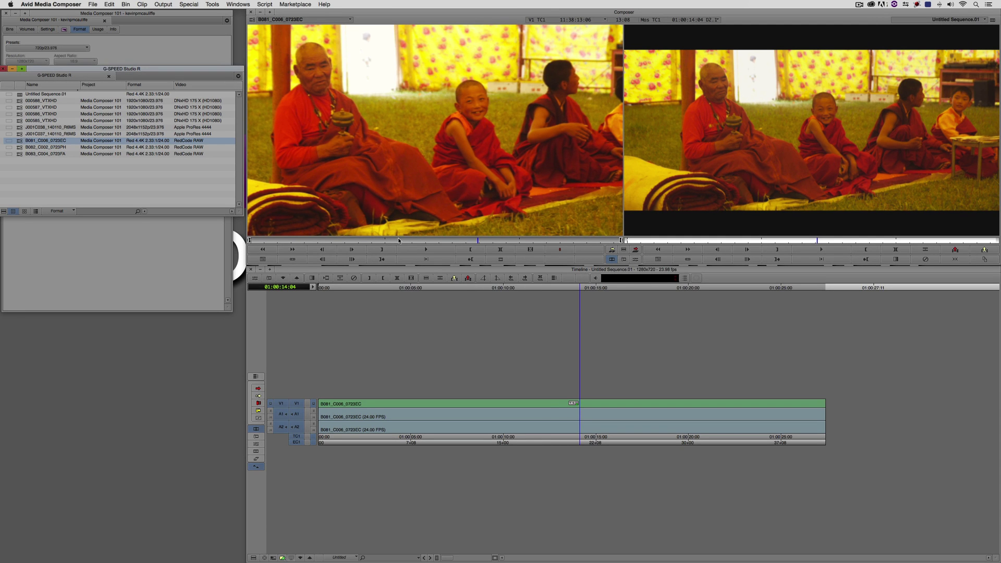
pyautogui.moveTo(399, 240)
pyautogui.mouseDown()
pyautogui.moveTo(354, 241)
pyautogui.moveTo(383, 247)
pyautogui.mouseUp()
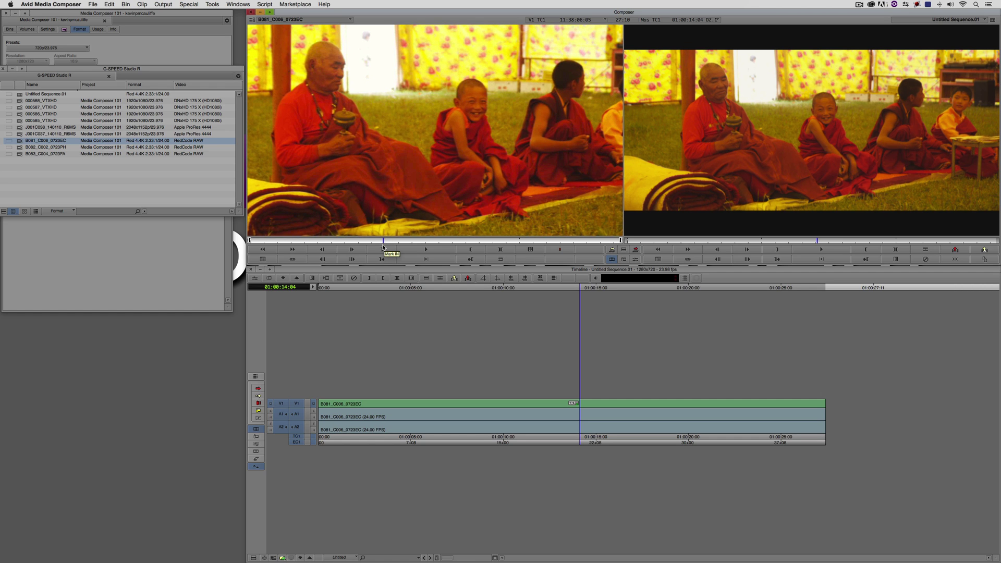
pyautogui.click(380, 249)
# - Open the Refresh Sequence options for Untitled Sequence.01 in the bin
pyautogui.click(21, 94)
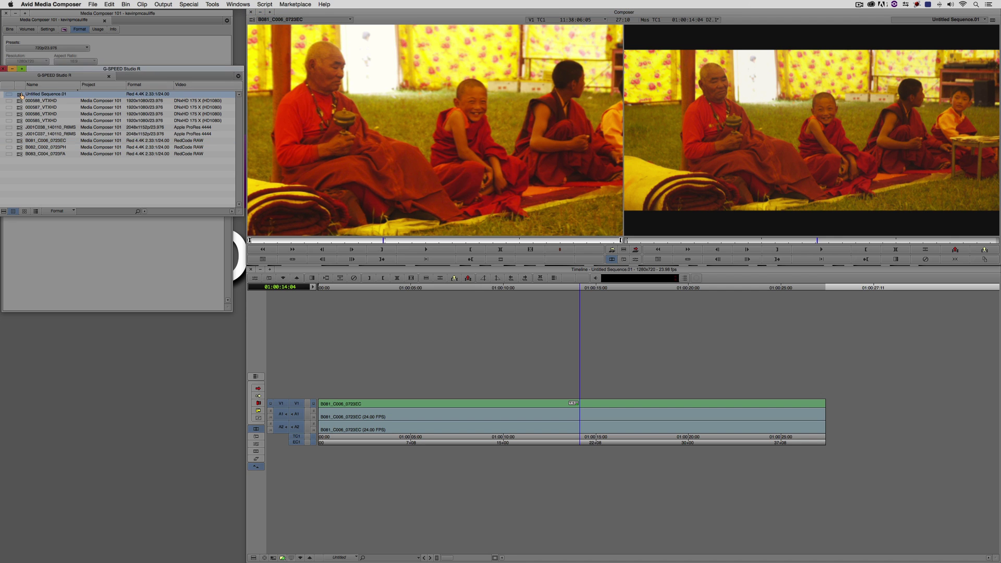
pyautogui.rightClick(22, 96)
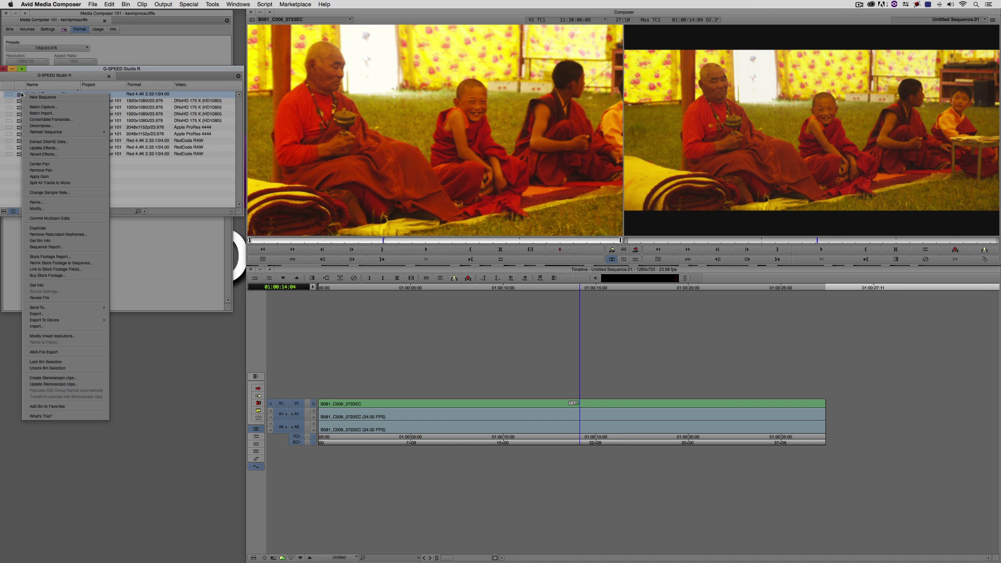
pyautogui.moveTo(31, 131)
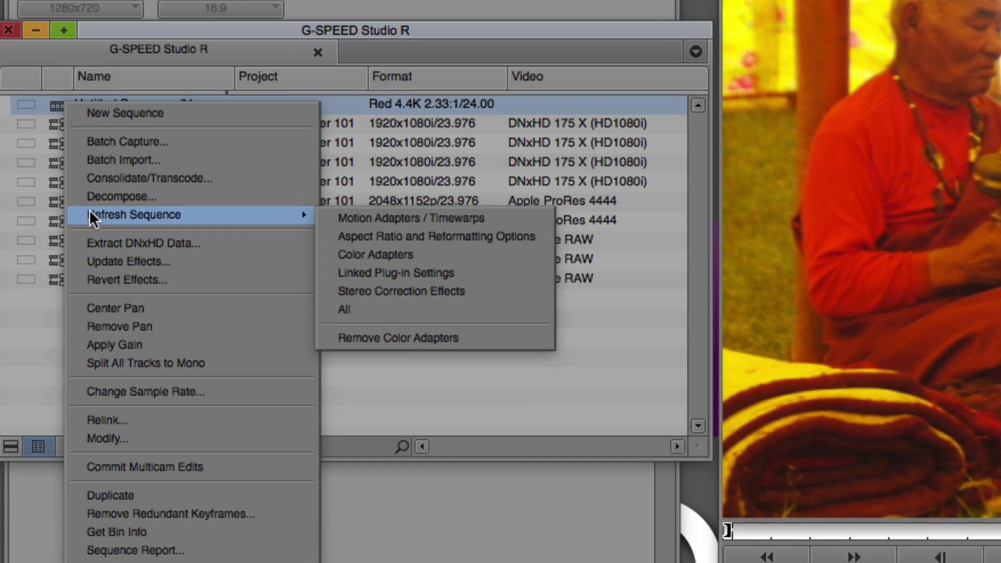